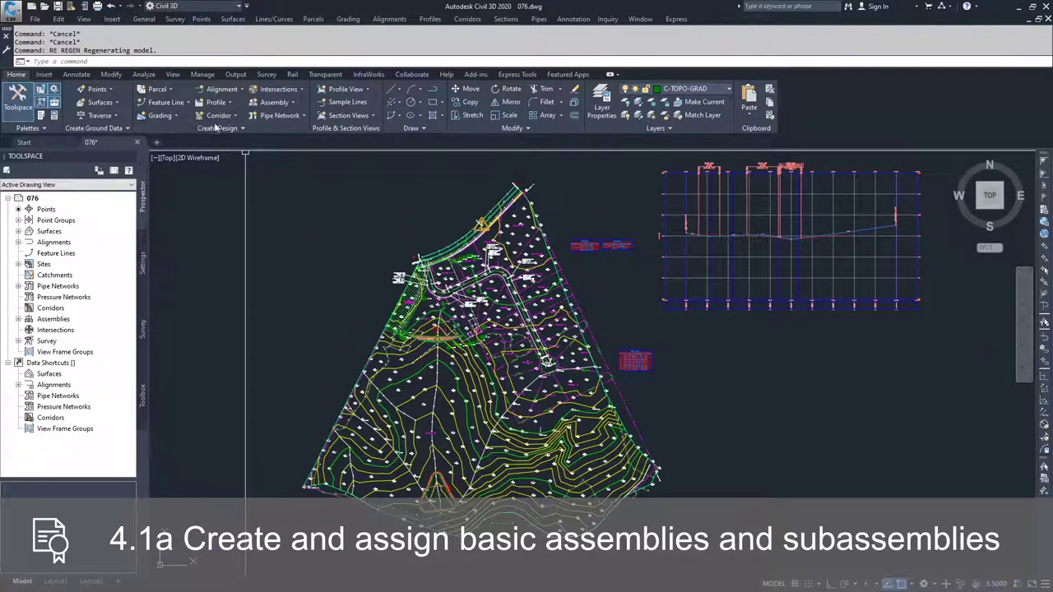
# Create an assembly named Dev-NoTarget with the All Codes code set style and place its baseline in empty space below the profile view.
pyautogui.click(292, 101)
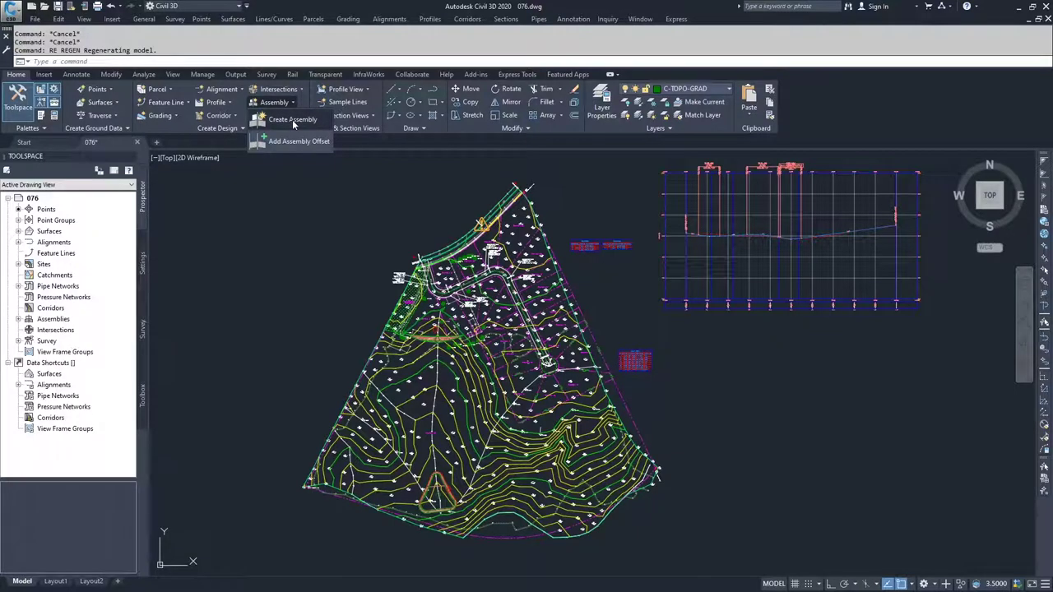
pyautogui.click(293, 120)
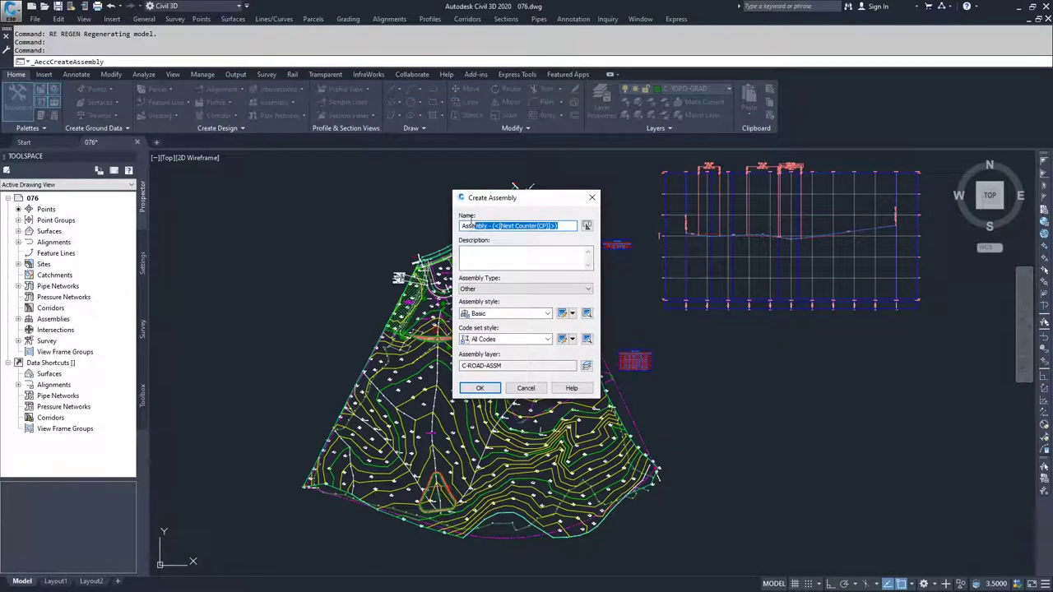
pyautogui.moveTo(491, 201)
pyautogui.mouseDown()
pyautogui.moveTo(609, 208)
pyautogui.moveTo(384, 183)
pyautogui.moveTo(249, 189)
pyautogui.mouseUp()
pyautogui.write('Dev-No')
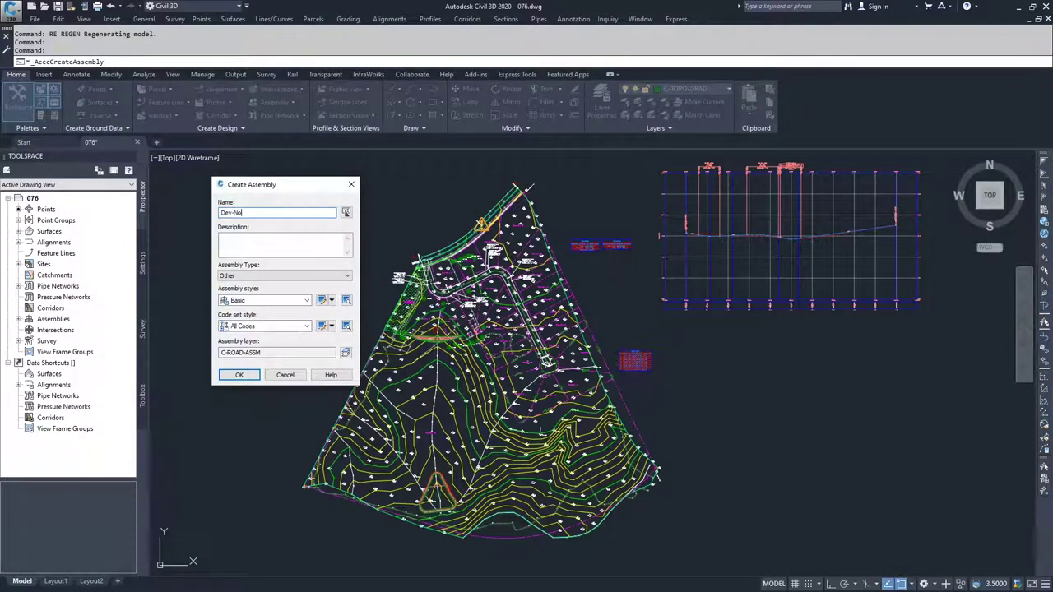
pyautogui.write('Tar')
pyautogui.press('BackSpace')
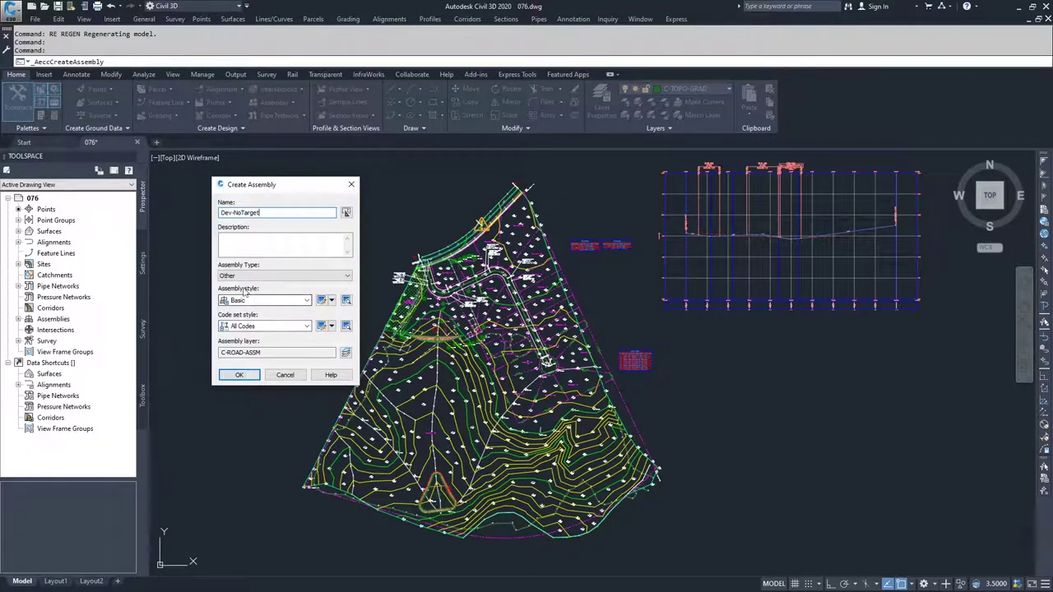
pyautogui.click(306, 327)
pyautogui.click(307, 327)
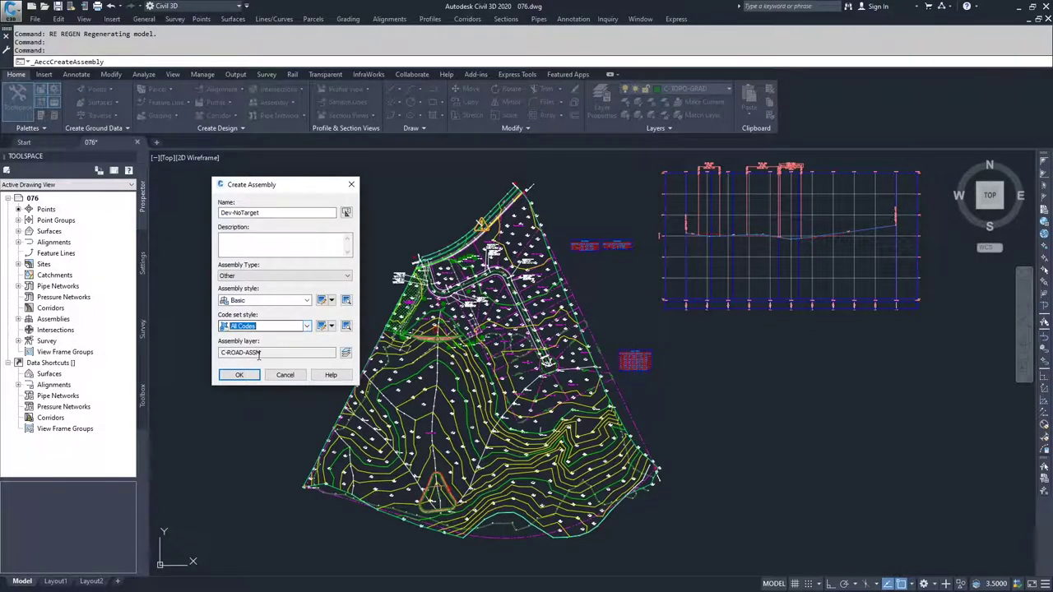
pyautogui.click(239, 374)
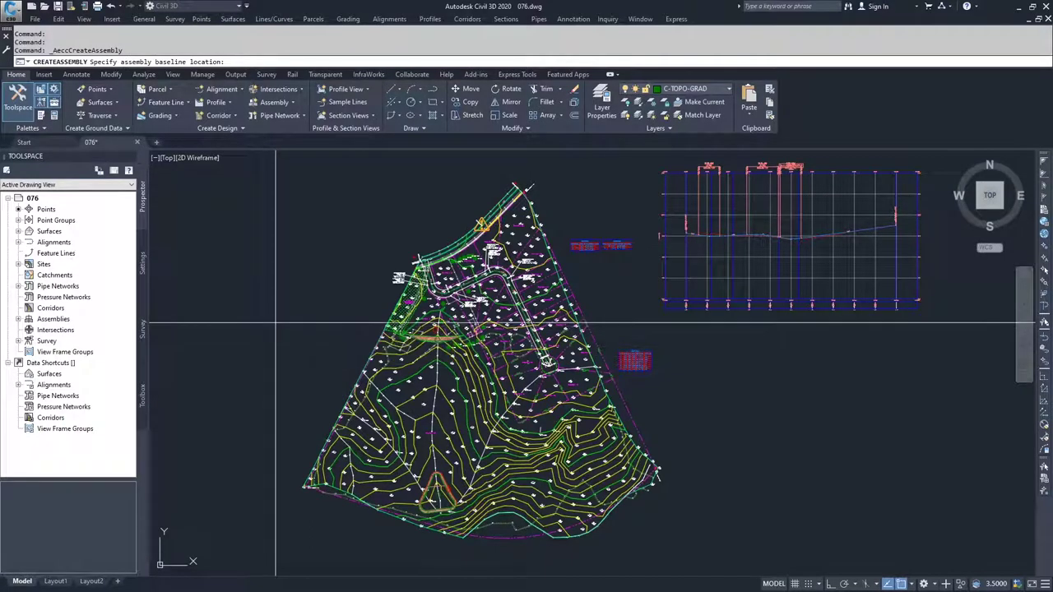
pyautogui.moveTo(785, 416); pyautogui.dragTo(613, 391, button='middle')
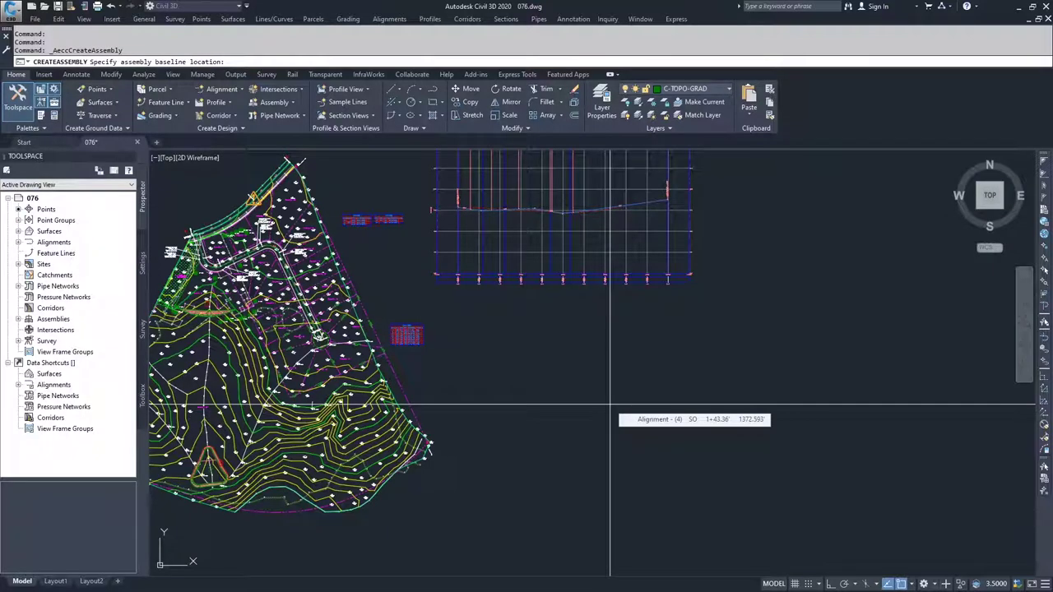
pyautogui.click(584, 349)
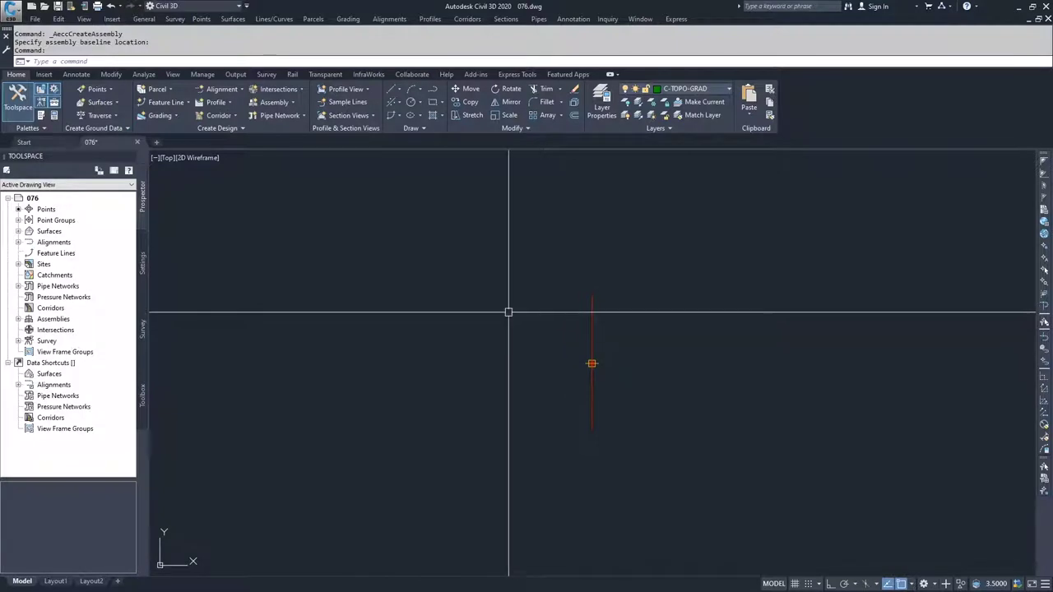
# Open the Civil Imperial Subassemblies tool palette, move it clear of the assembly baseline, and show its Imperial Basic Subassemblies.
pyautogui.click(40, 116)
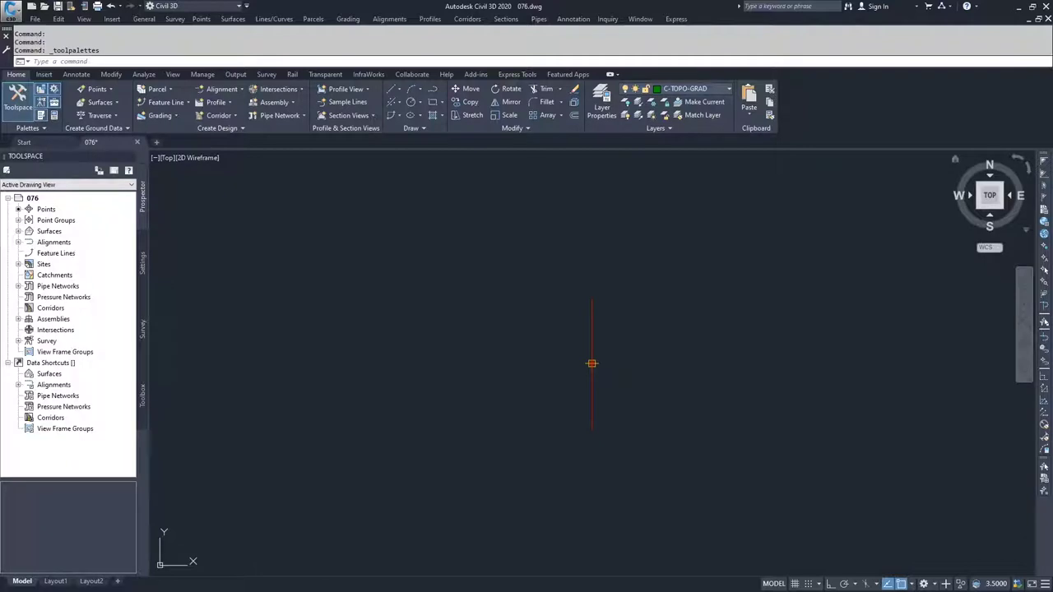
pyautogui.moveTo(925, 210); pyautogui.dragTo(261, 286)
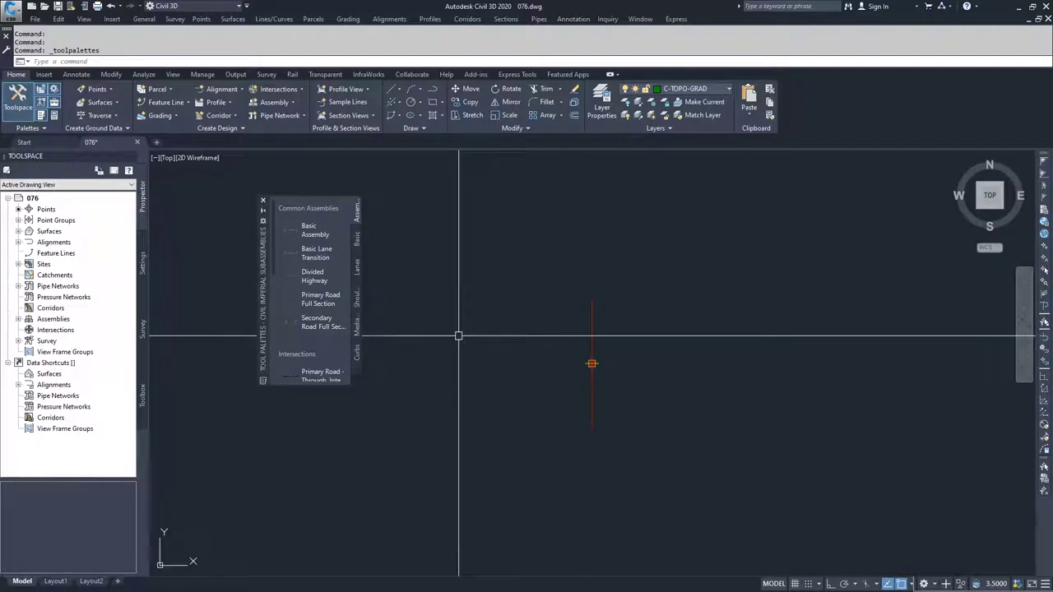
pyautogui.scroll(-5, 325, 325)
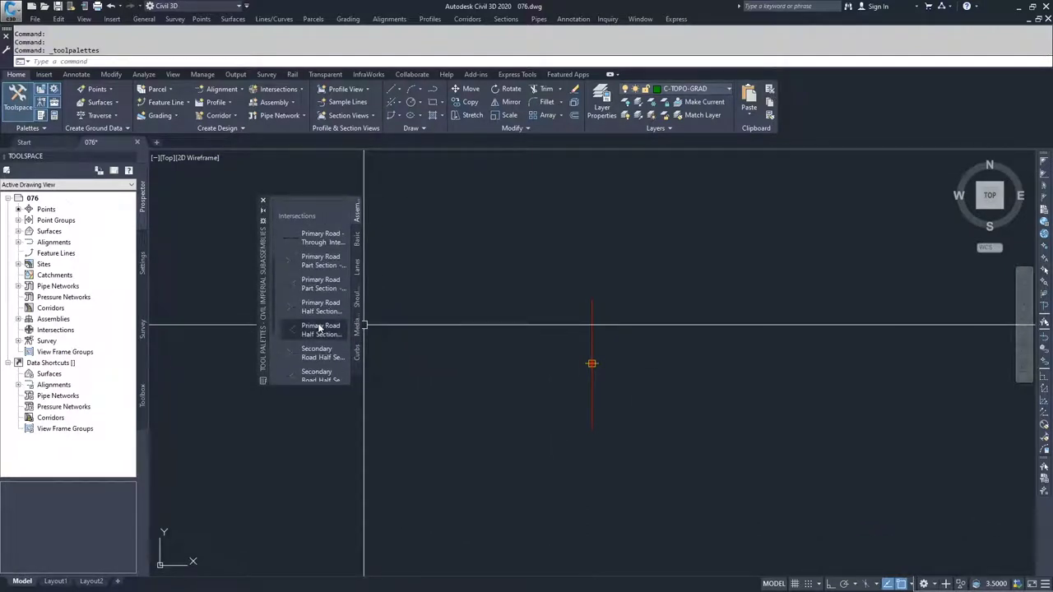
pyautogui.scroll(3, 321, 328)
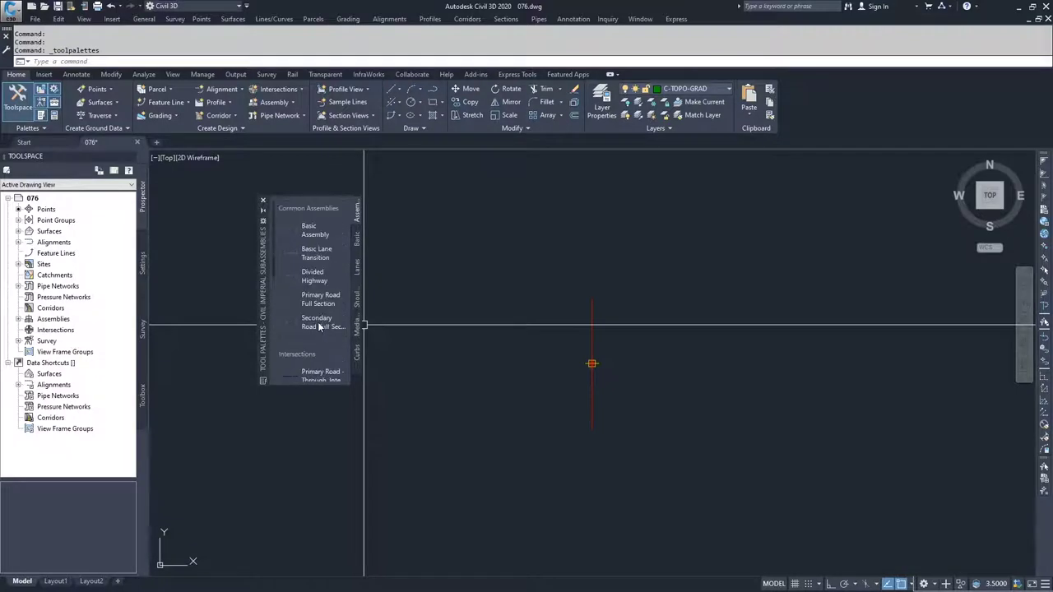
pyautogui.click(358, 240)
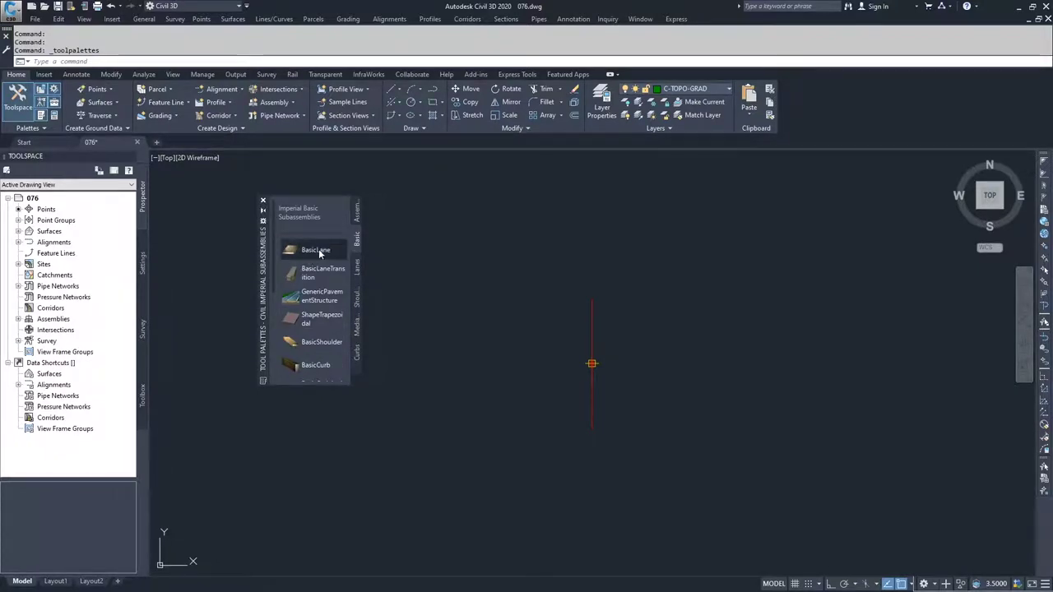
# Attach a right-side BasicLane subassembly with a 15' width to the assembly baseline.
pyautogui.click(318, 251)
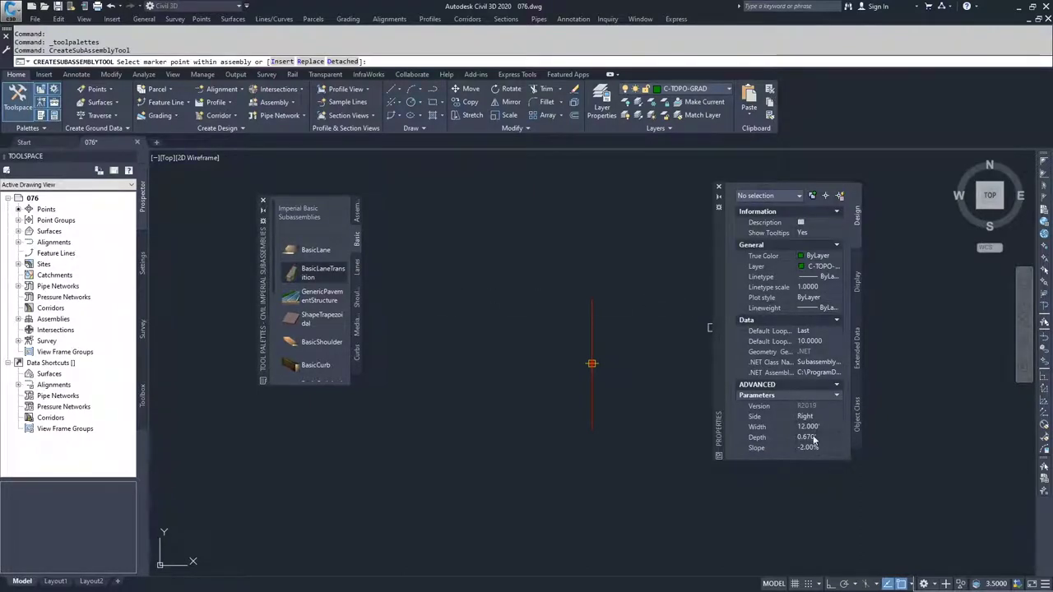
pyautogui.click(311, 272)
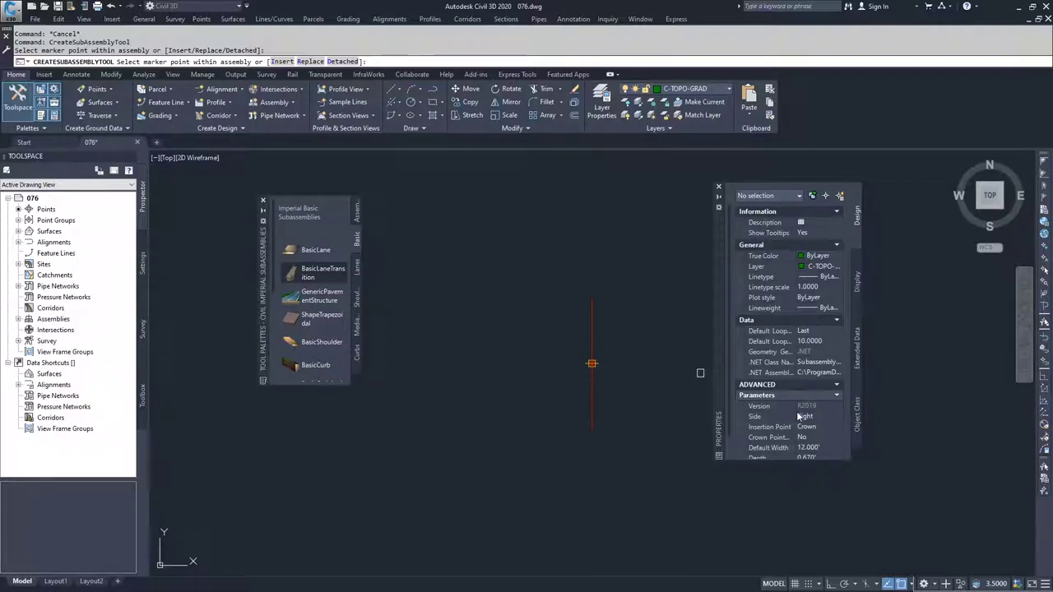
pyautogui.click(311, 250)
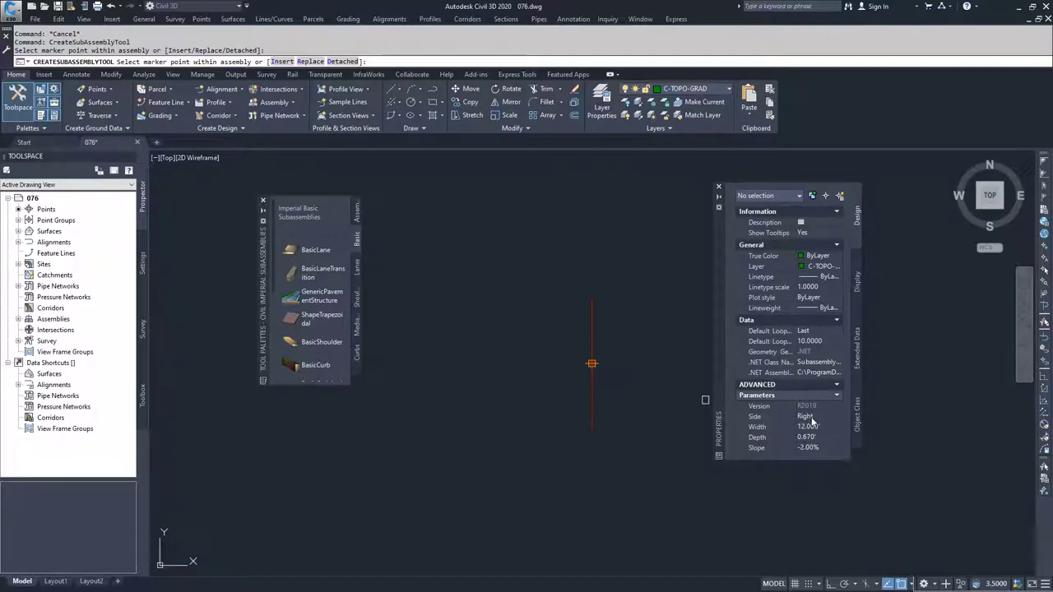
pyautogui.click(818, 424)
pyautogui.write('15')
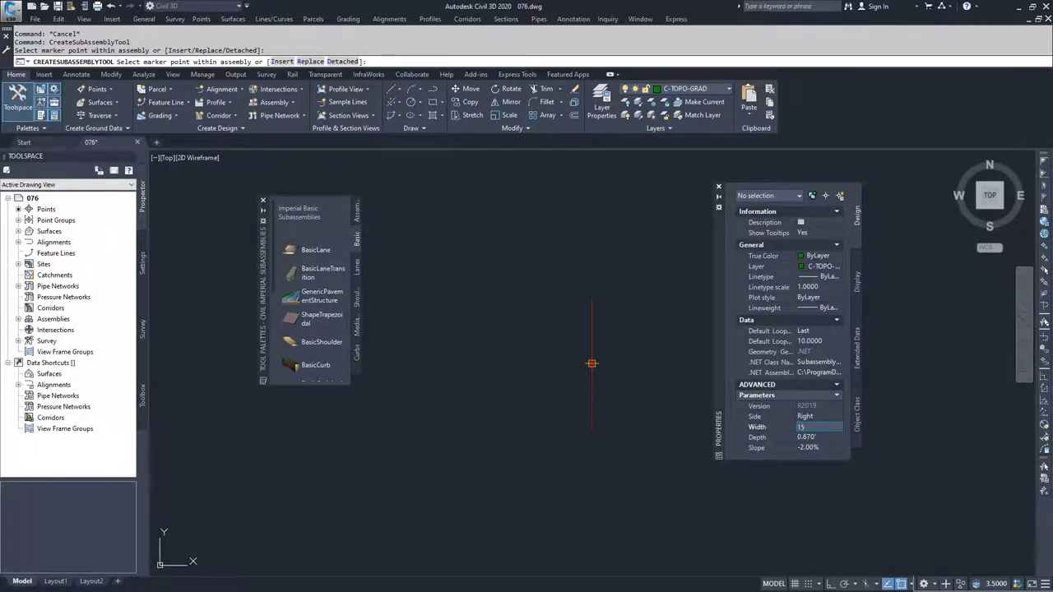
pyautogui.click(815, 438)
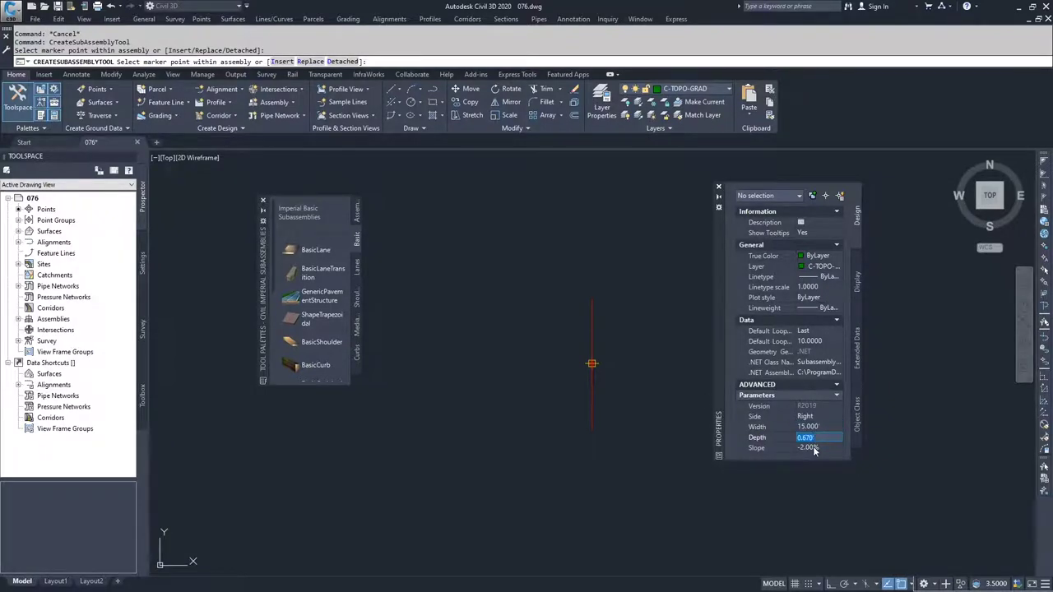
pyautogui.click(816, 449)
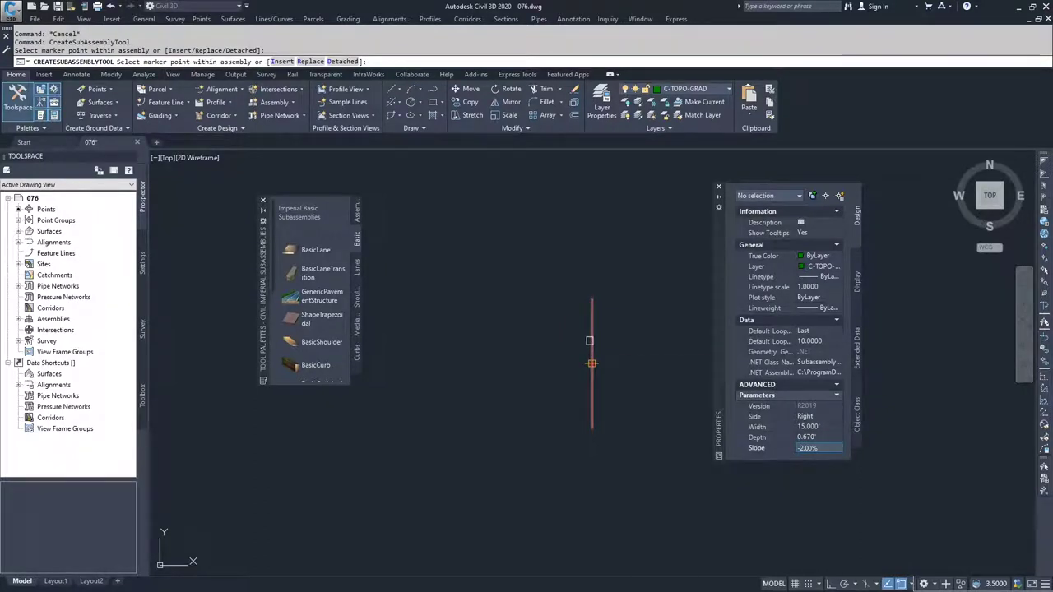
pyautogui.click(589, 341)
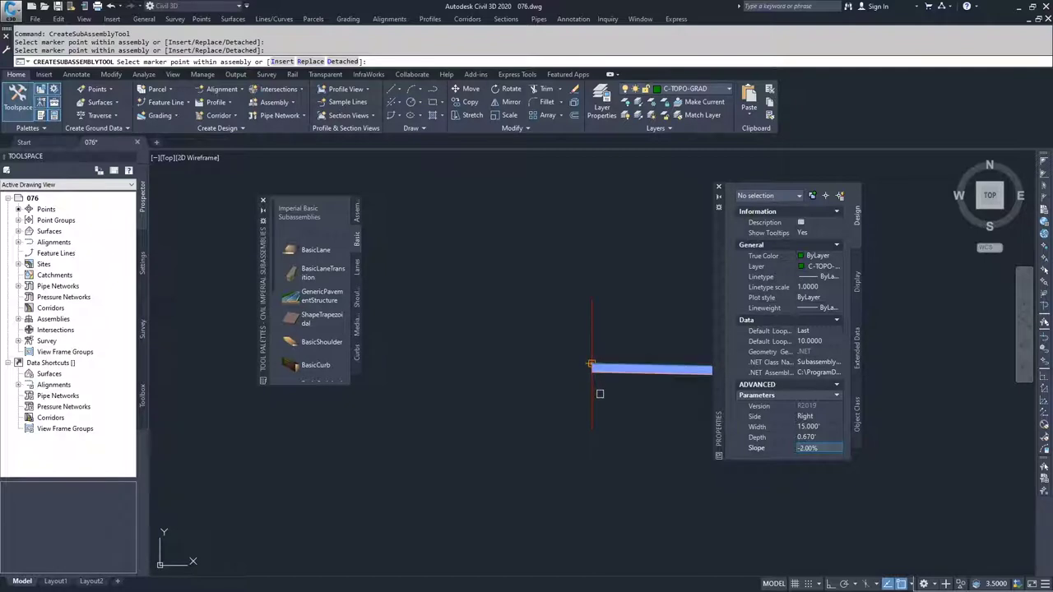
# Examine the lane's cross-section closely, including its slope, depth and the marker points at its outer edge.
pyautogui.moveTo(642, 415); pyautogui.dragTo(497, 402, button='middle')
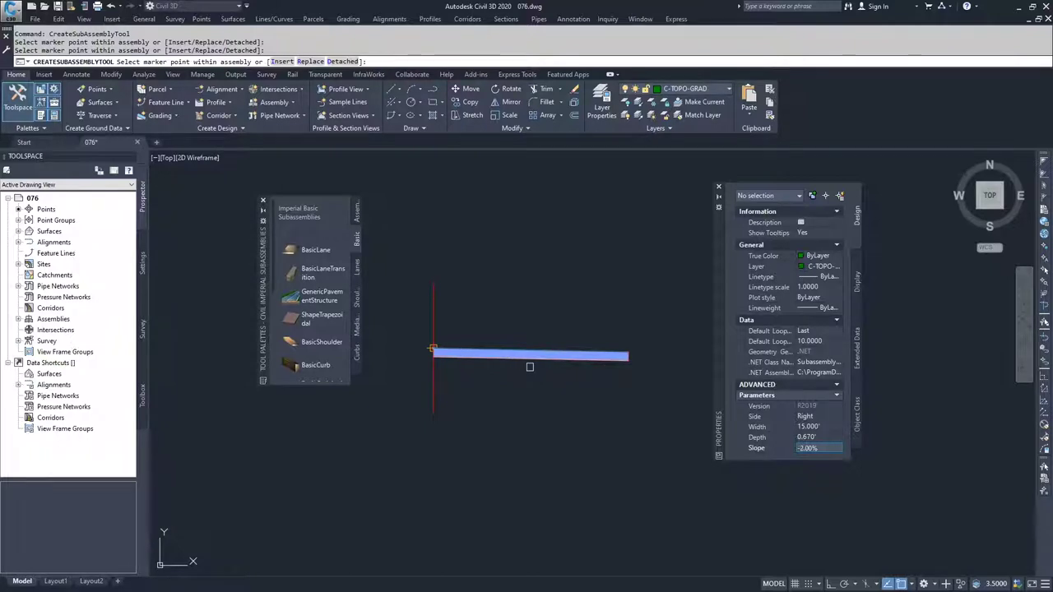
pyautogui.scroll(2, 520, 353)
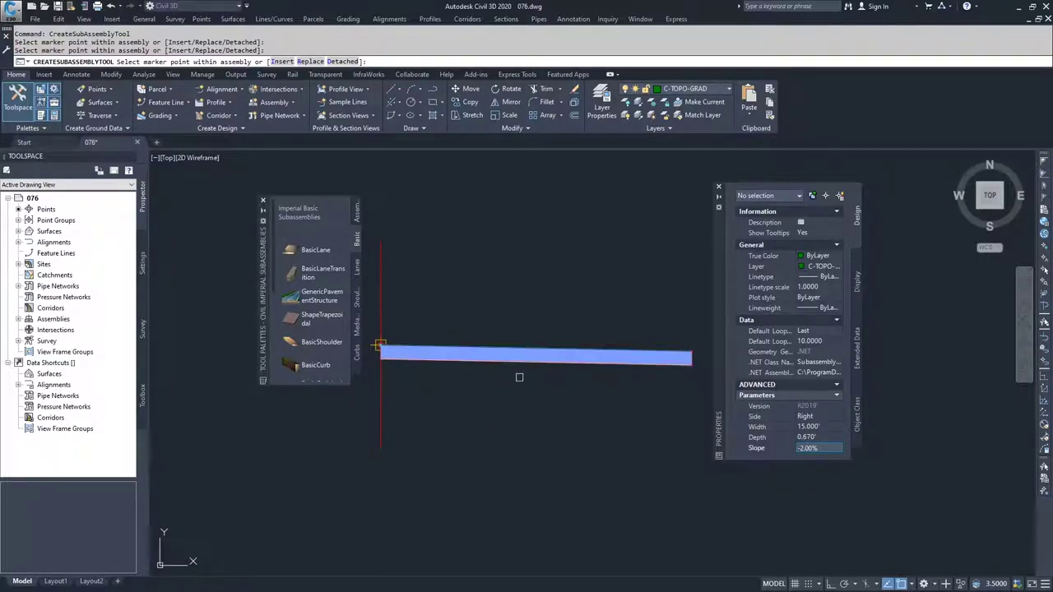
pyautogui.scroll(5, 495, 386)
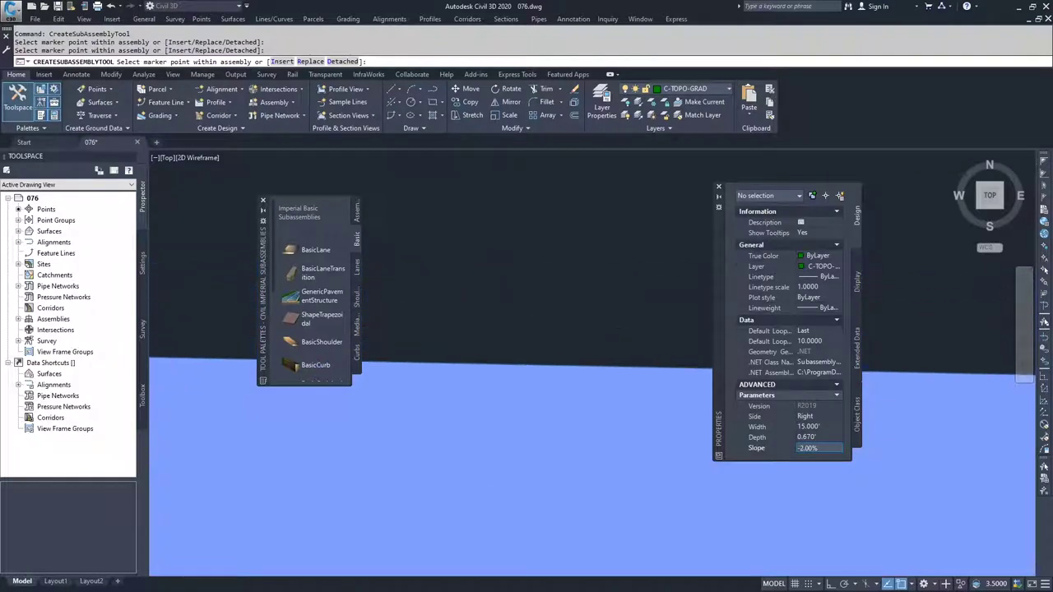
pyautogui.moveTo(527, 416); pyautogui.dragTo(527, 239, button='middle')
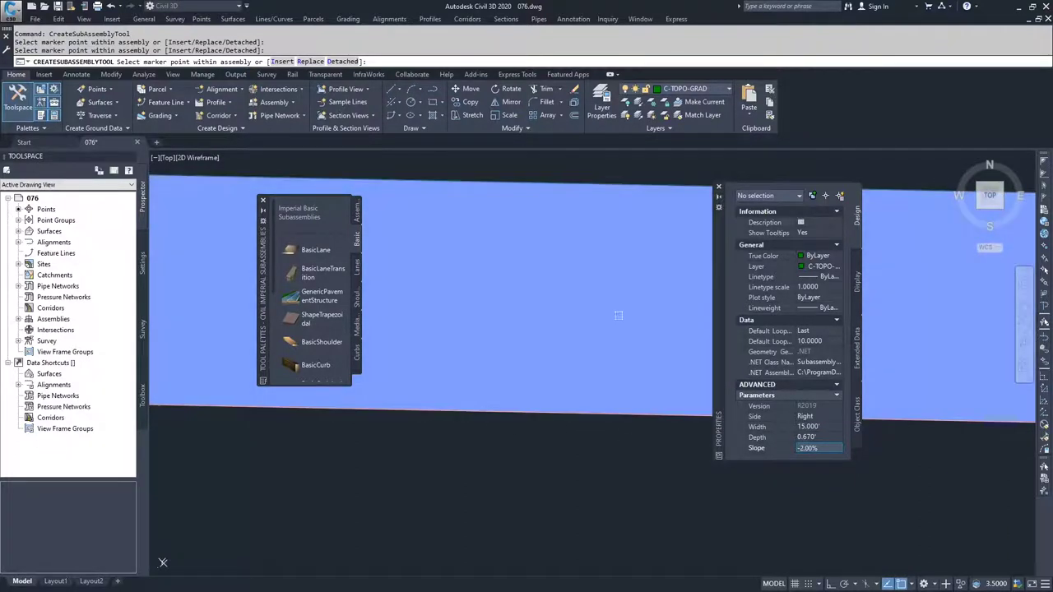
pyautogui.scroll(-3, 490, 334)
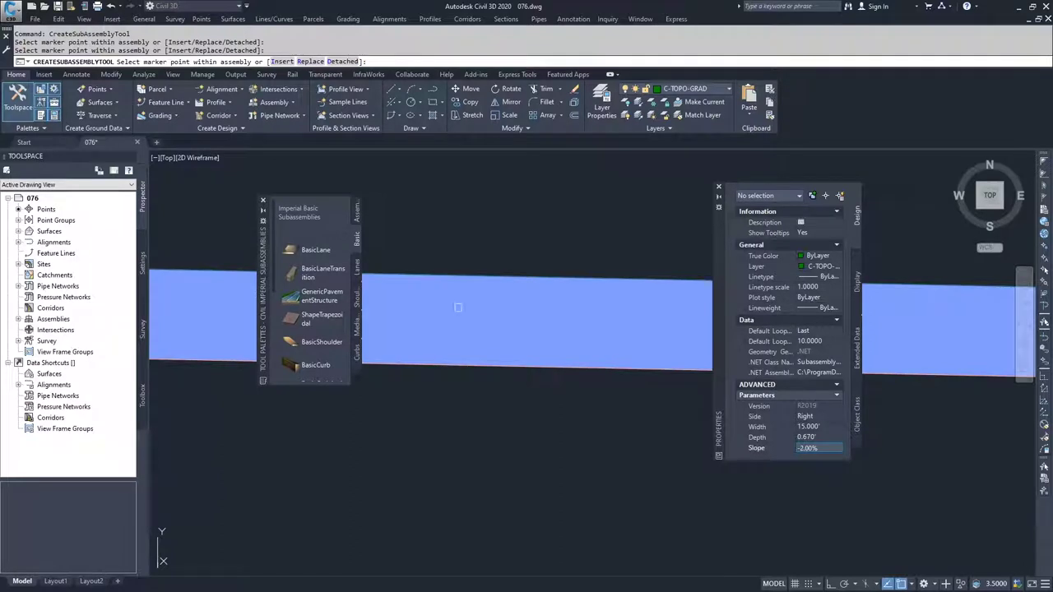
pyautogui.scroll(-3, 463, 329)
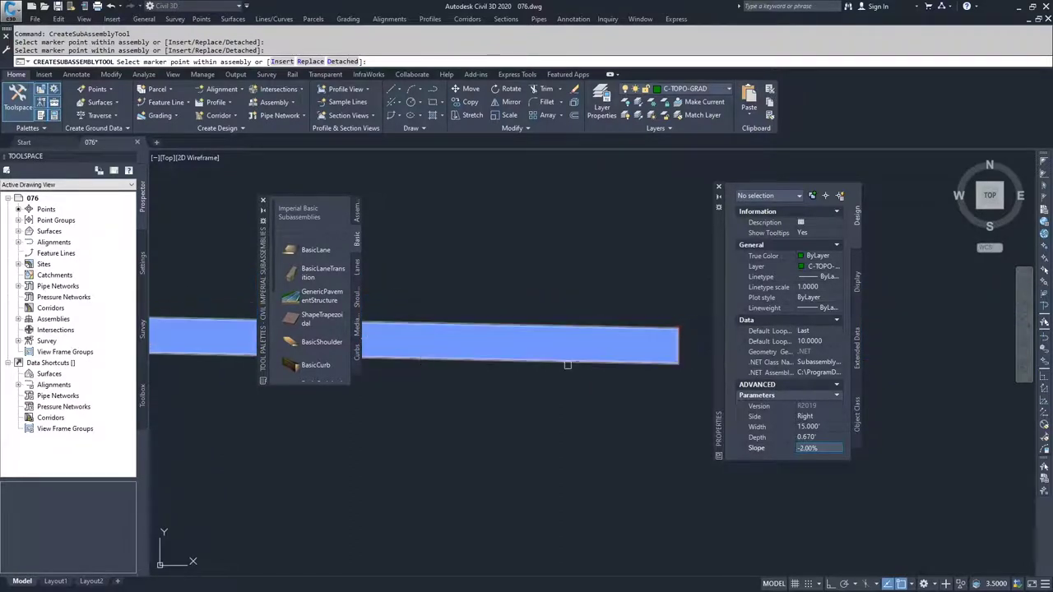
pyautogui.scroll(4, 554, 328)
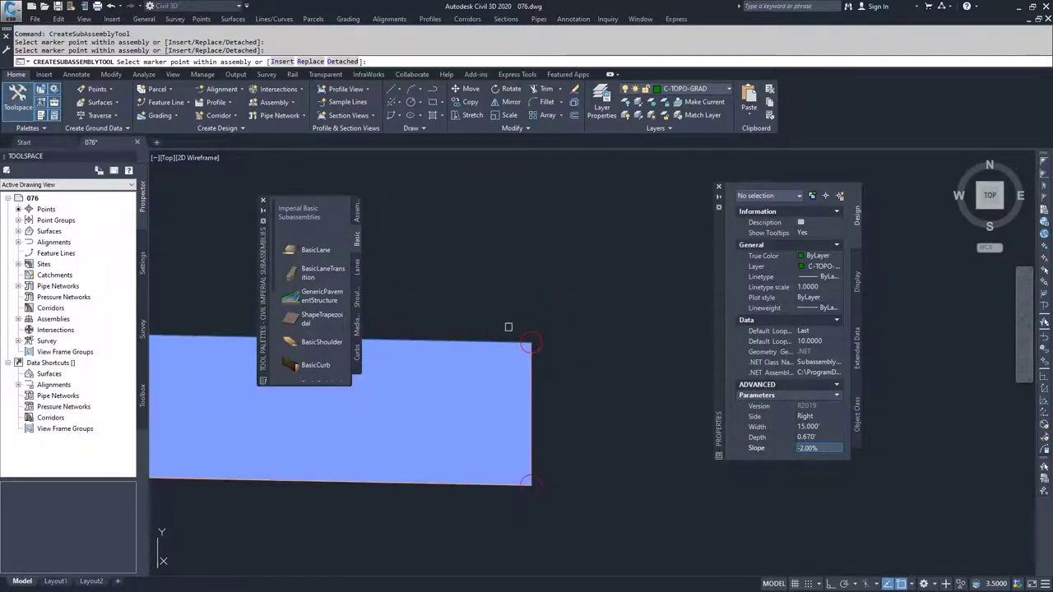
pyautogui.scroll(-5, 531, 325)
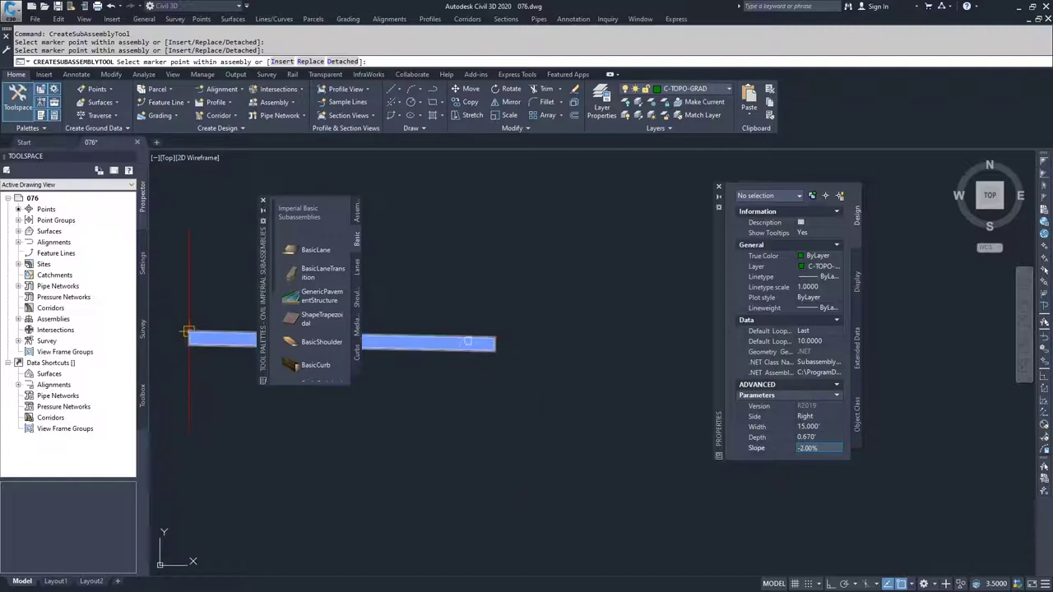
pyautogui.scroll(2, 543, 388)
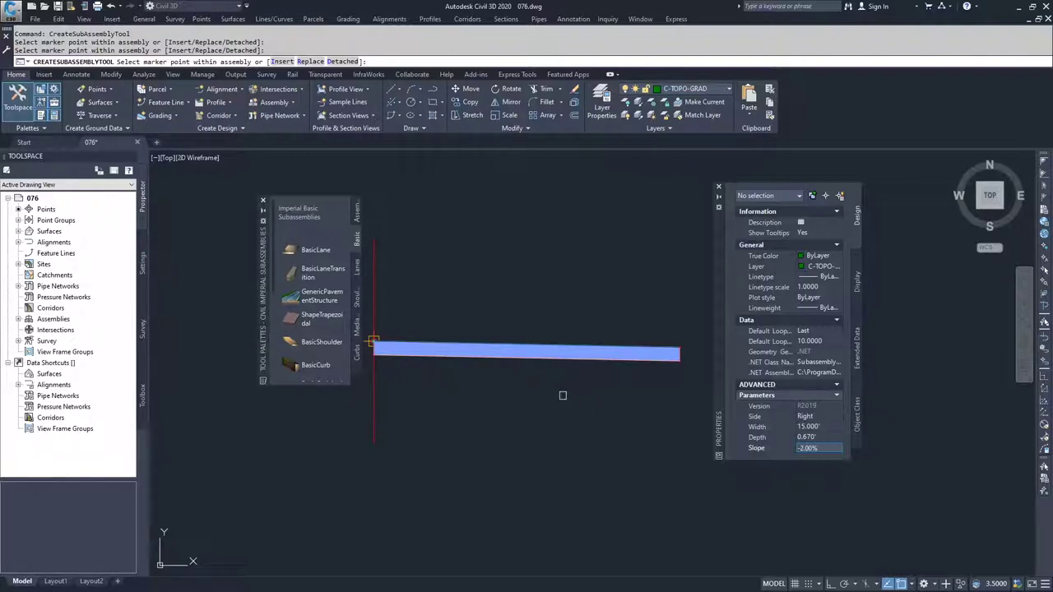
# Attach a right-side BasicCurbAndGutter subassembly, inserted at the gutter edge, to the lane's upper outer marker point.
pyautogui.scroll(-3, 304, 346)
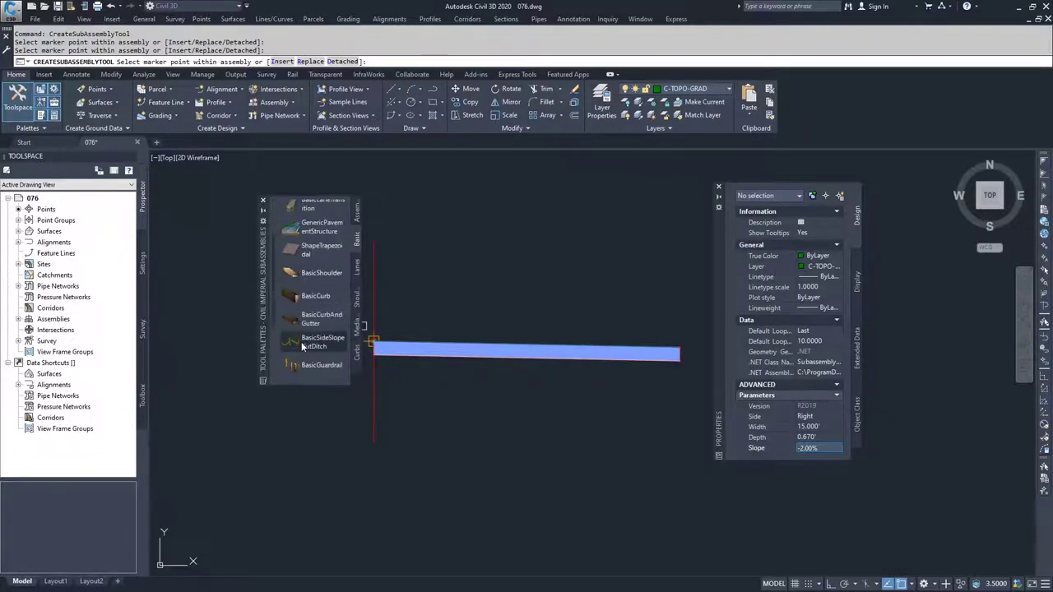
pyautogui.click(317, 319)
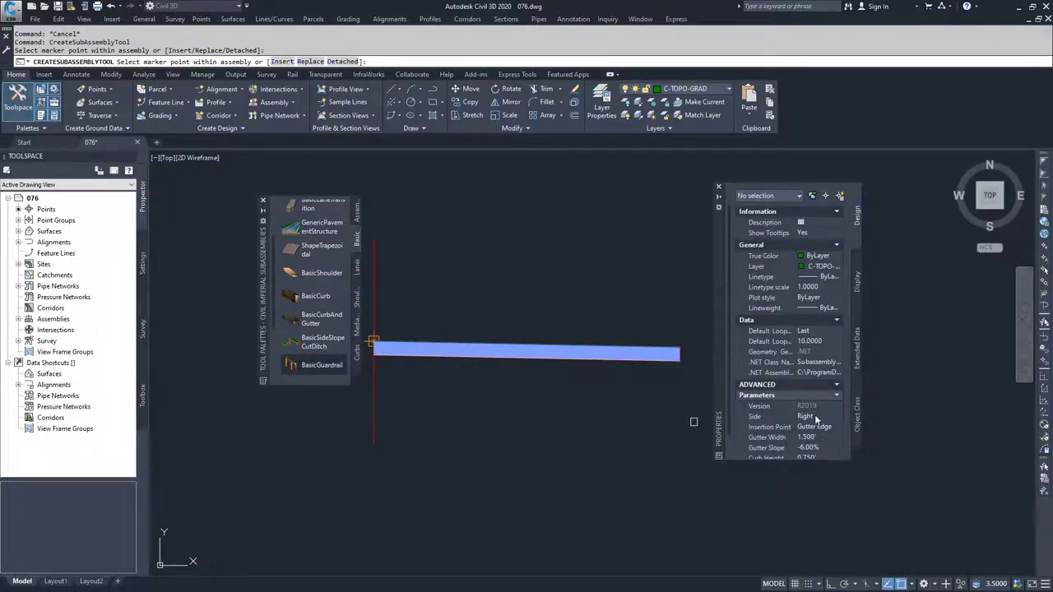
pyautogui.scroll(-1, 820, 427)
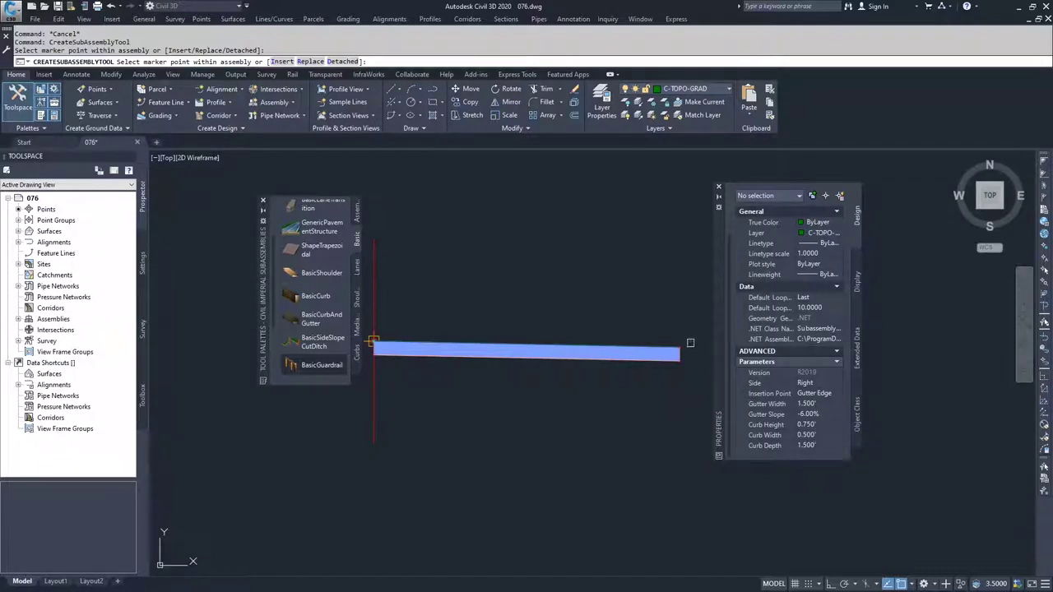
pyautogui.scroll(5, 692, 344)
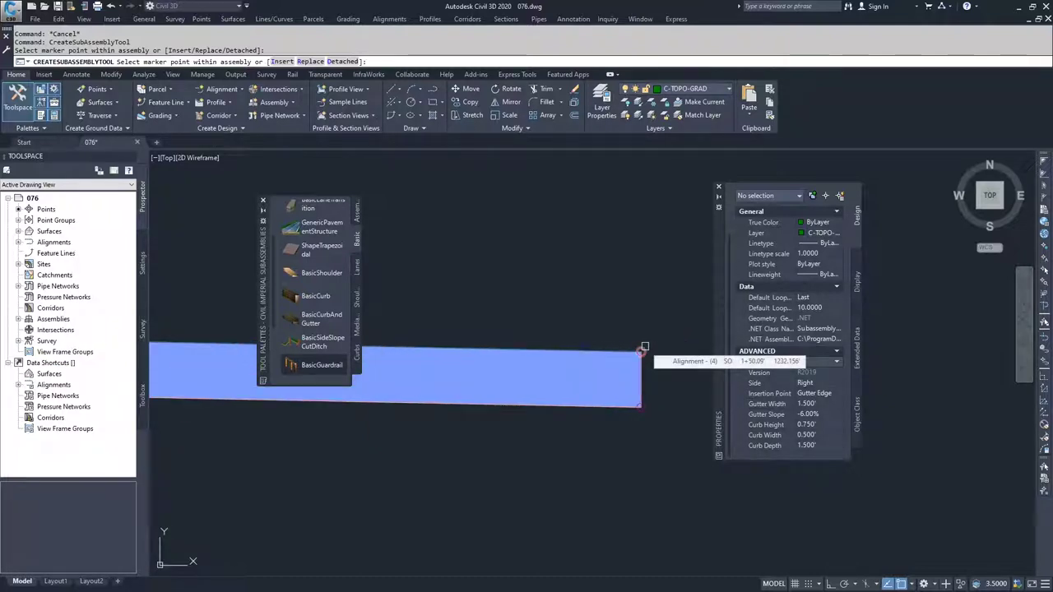
pyautogui.click(643, 350)
pyautogui.scroll(-4, 652, 344)
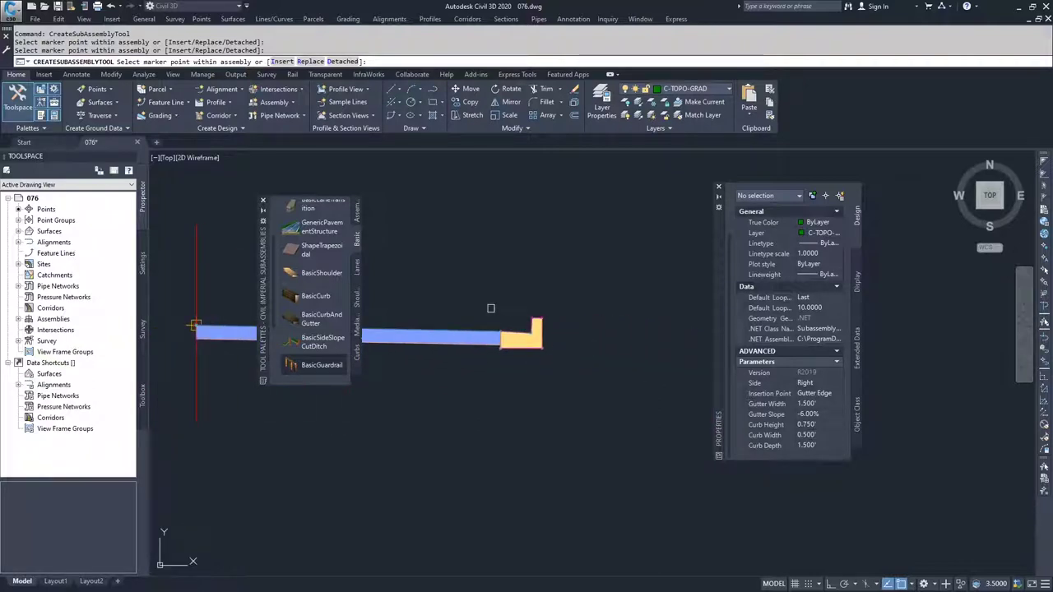
# Attach a right-side BasicSidewalk subassembly with an 8' width to the top back marker point of the curb.
pyautogui.scroll(-3, 312, 296)
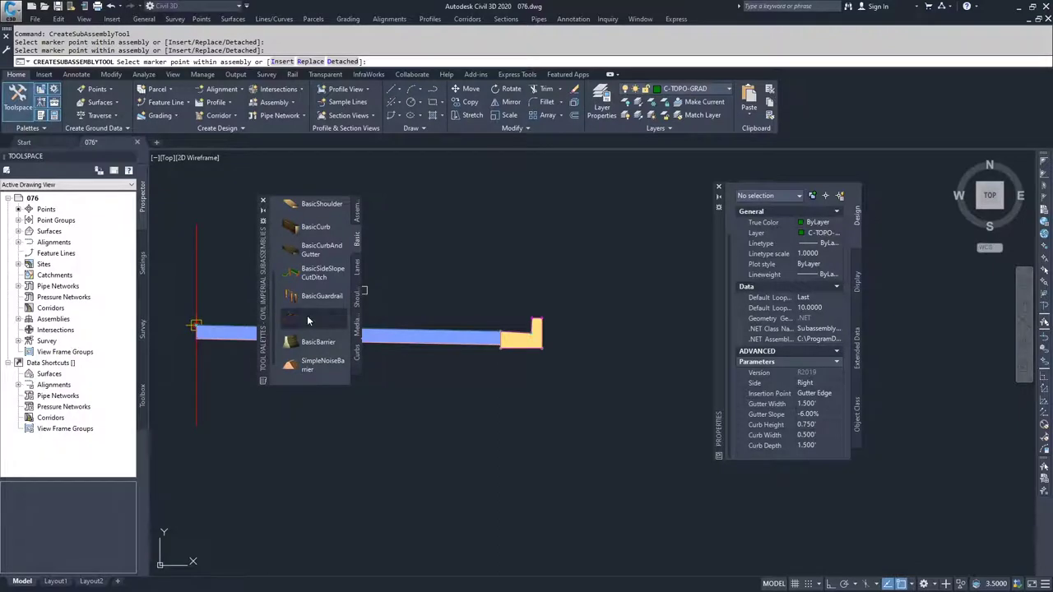
pyautogui.click(311, 319)
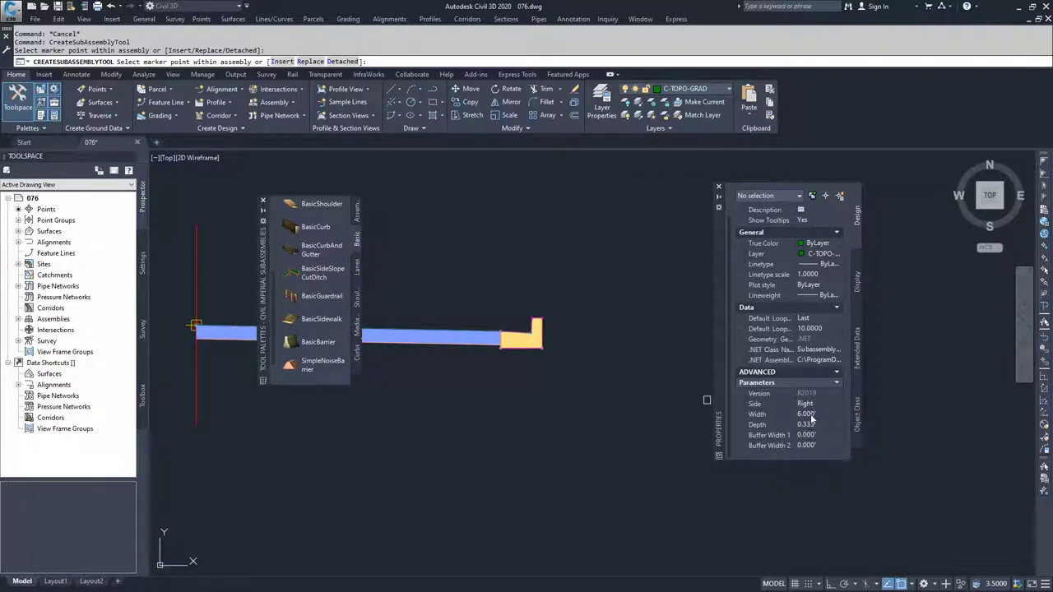
pyautogui.click(809, 415)
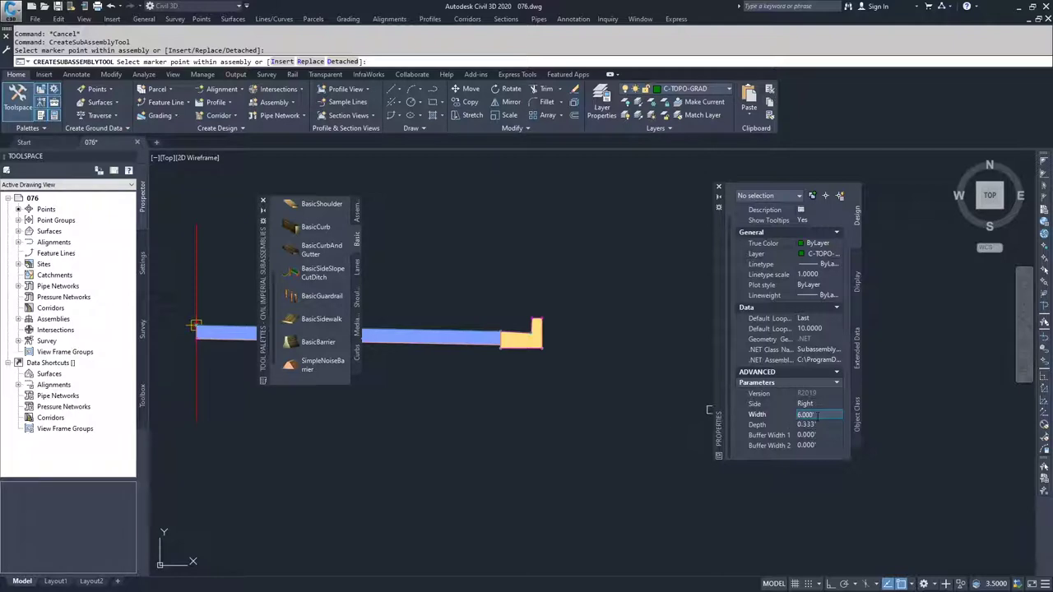
pyautogui.click(767, 415)
pyautogui.write('8')
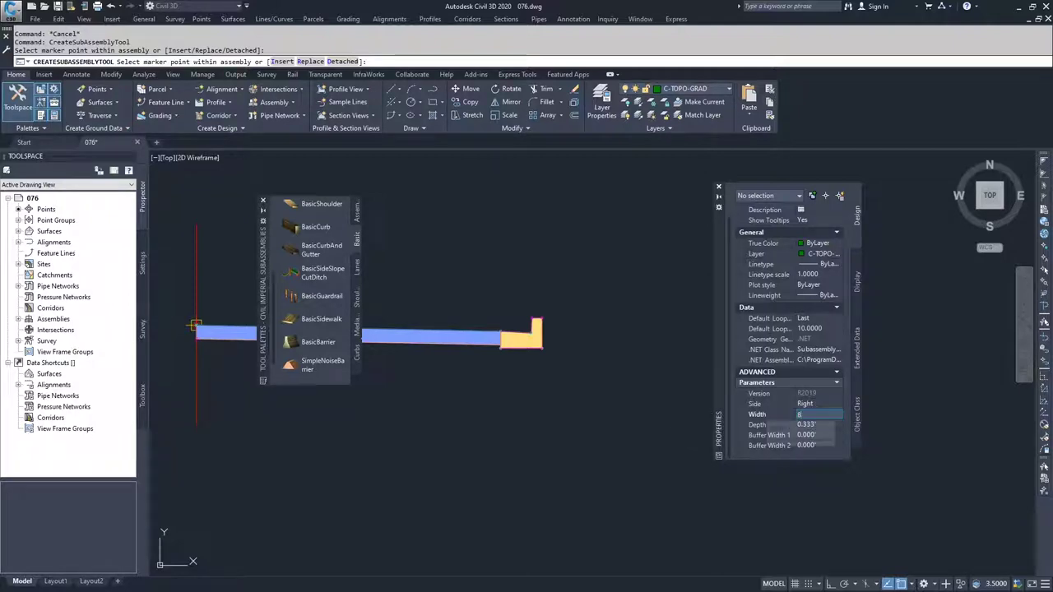
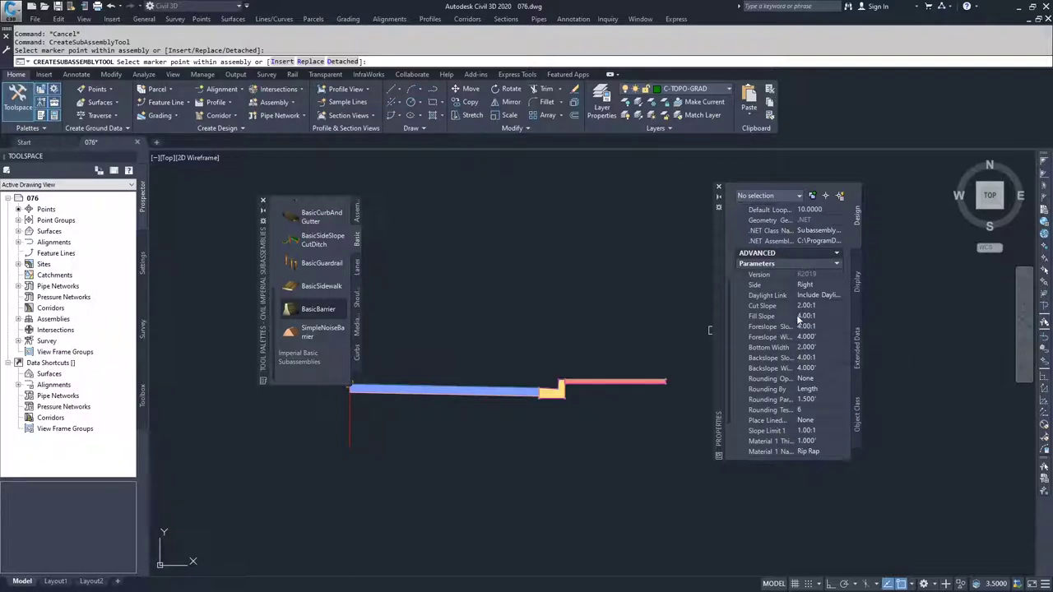
# Start a right-side BasicSideSlopeCutDitch subassembly with foreslope width, bottom width and backslope width all set to 0'.
pyautogui.moveTo(796, 318); pyautogui.dragTo(812, 318)
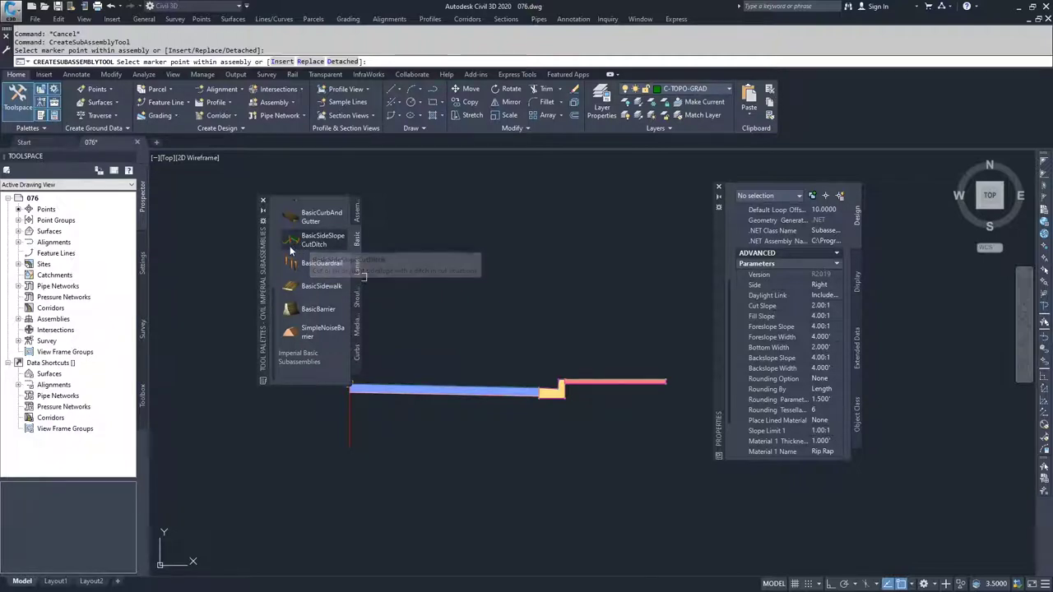
pyautogui.click(827, 339)
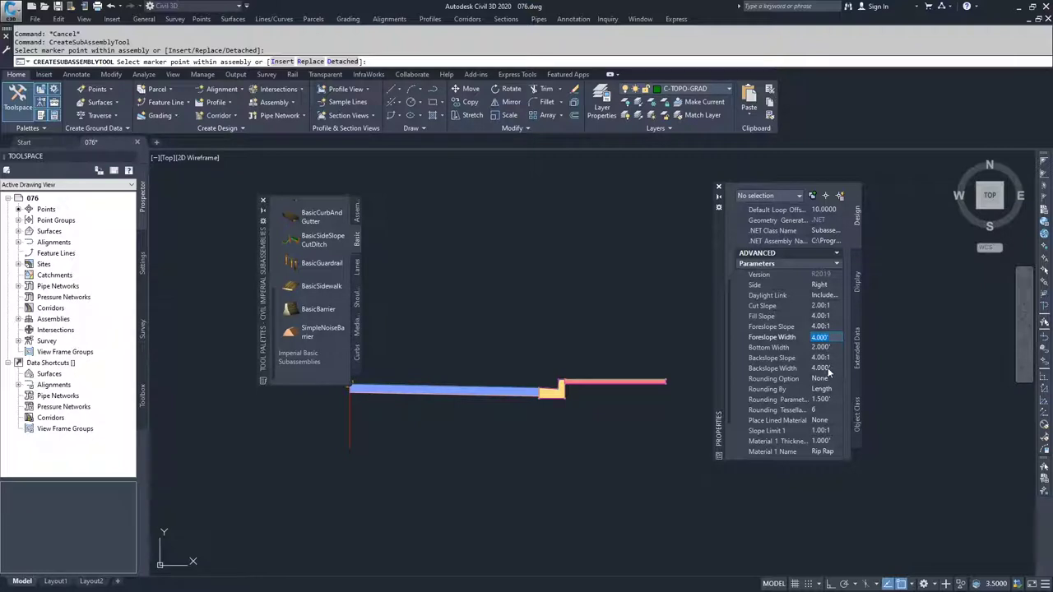
pyautogui.write('0')
pyautogui.click(834, 348)
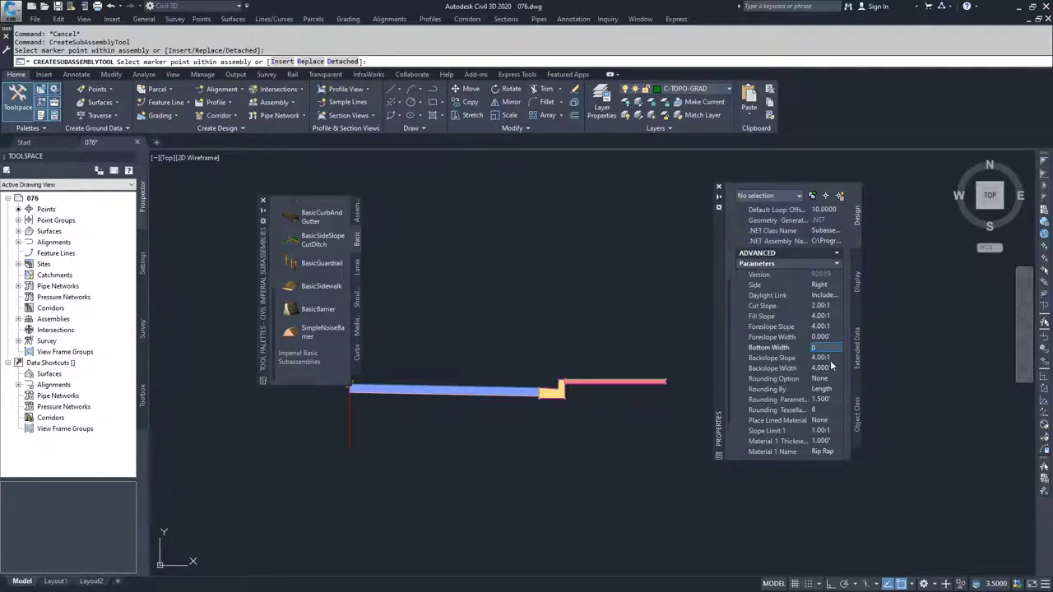
pyautogui.click(831, 369)
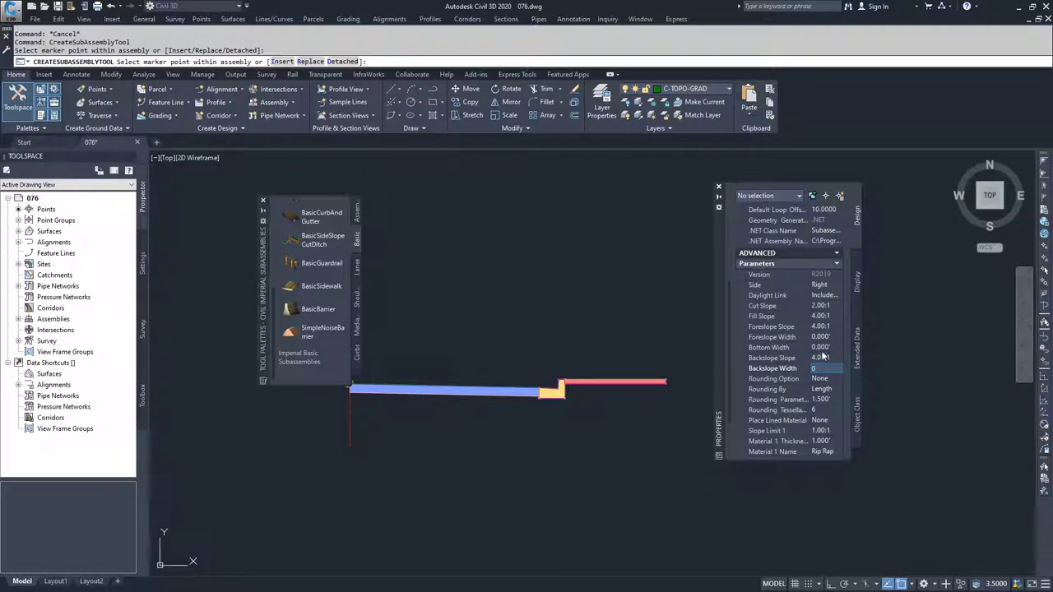
pyautogui.click(823, 348)
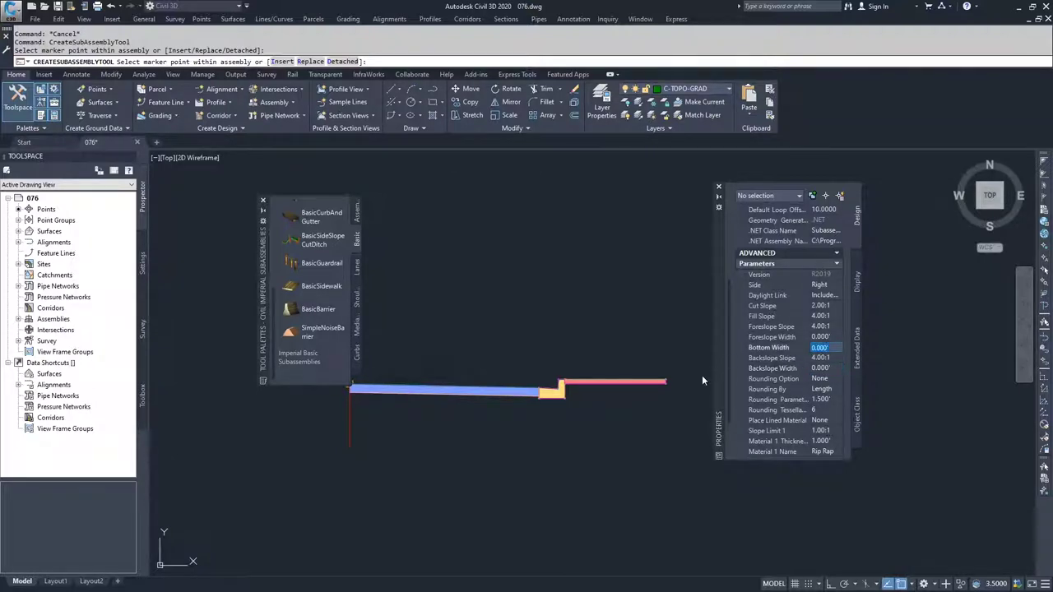
# Attach the side slope subassembly to the sidewalk's upper outer marker point and finish the placement.
pyautogui.scroll(5, 677, 376)
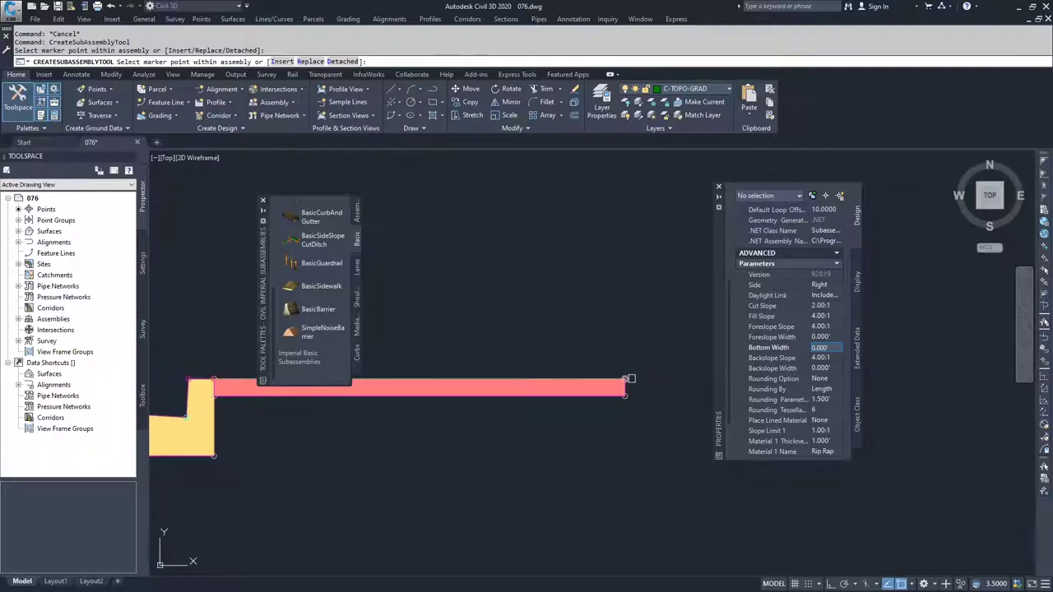
pyautogui.scroll(3, 630, 379)
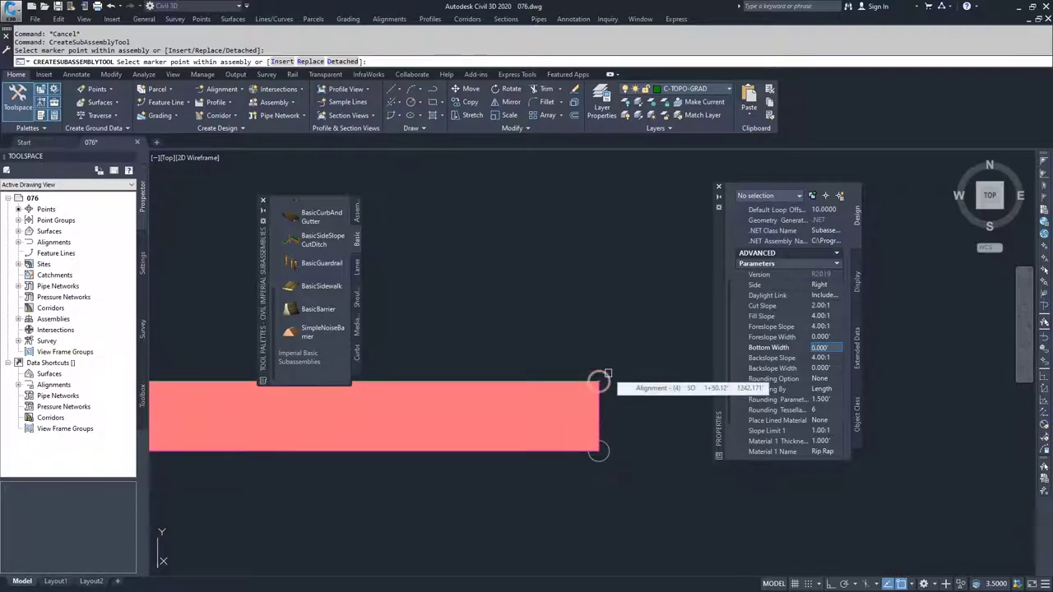
pyautogui.scroll(-7, 604, 381)
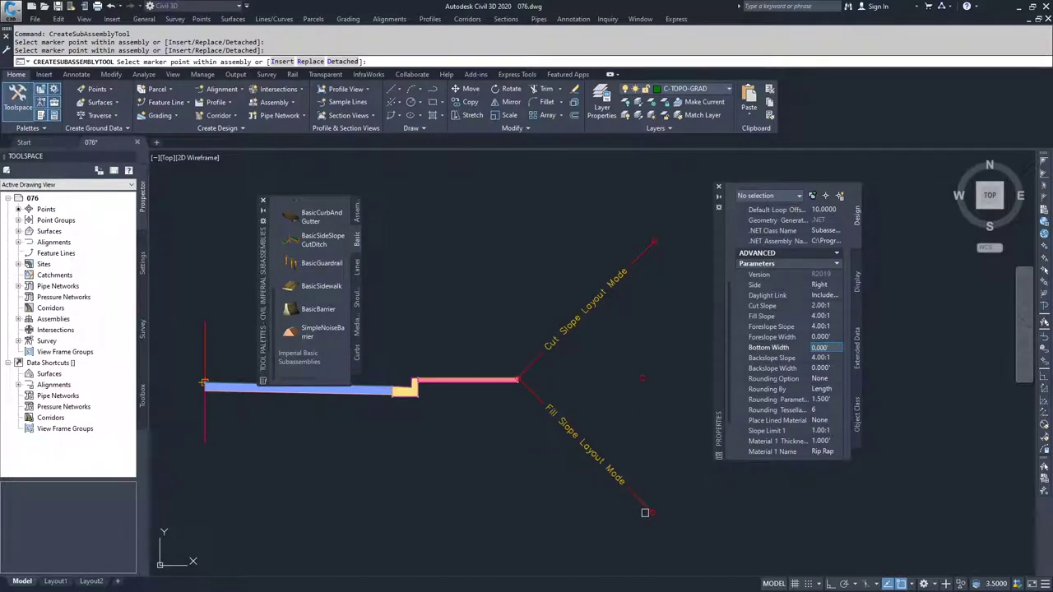
pyautogui.press('Escape')
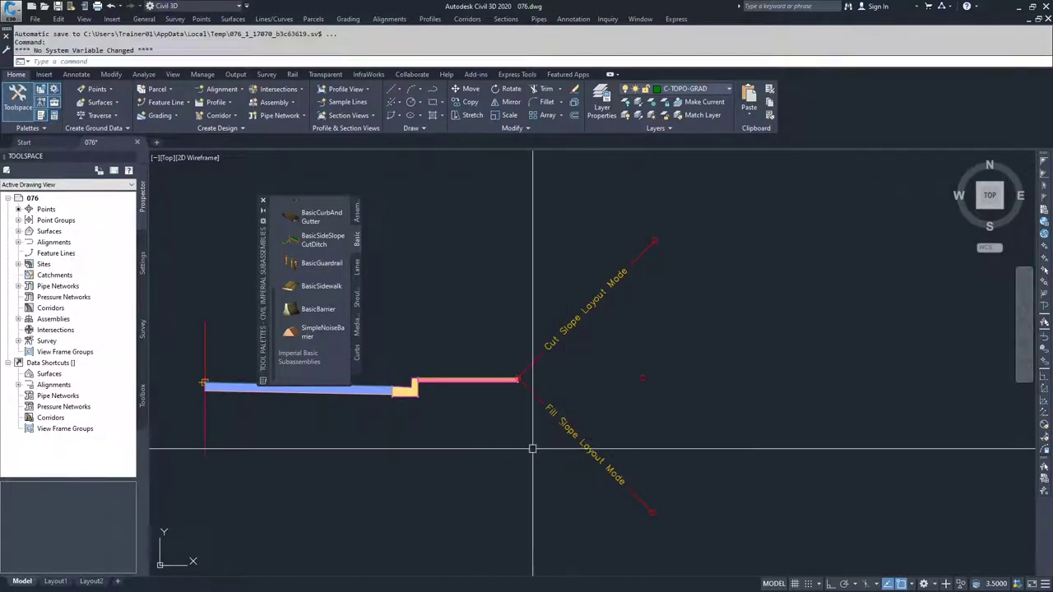
# Mirror the right-side lane, curb and gutter, sidewalk and side slope subassemblies about the assembly baseline.
pyautogui.scroll(-2, 532, 446)
pyautogui.moveTo(483, 463); pyautogui.dragTo(591, 485, button='middle')
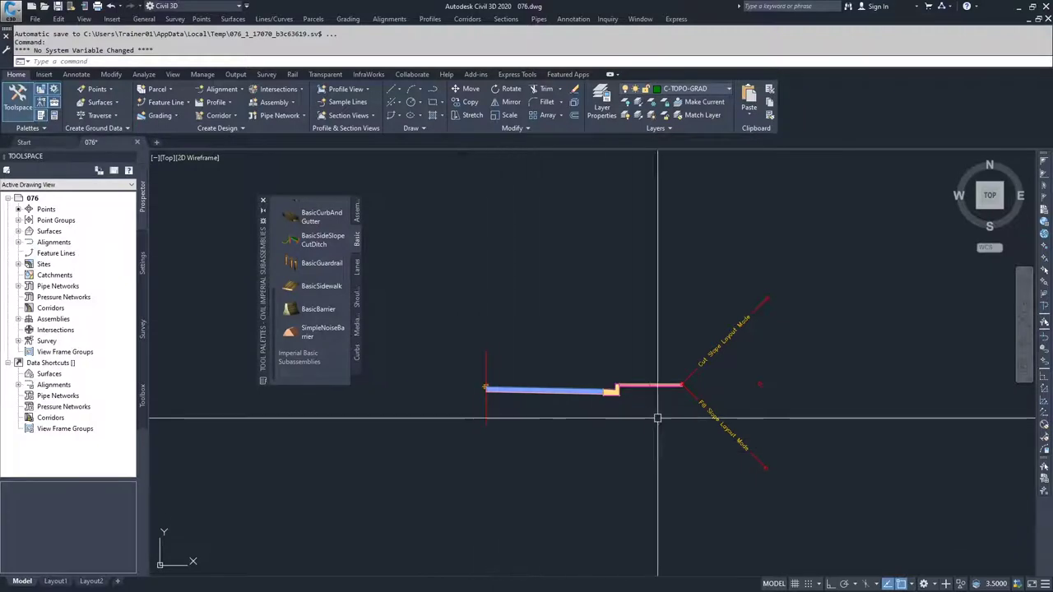
pyautogui.click(724, 297)
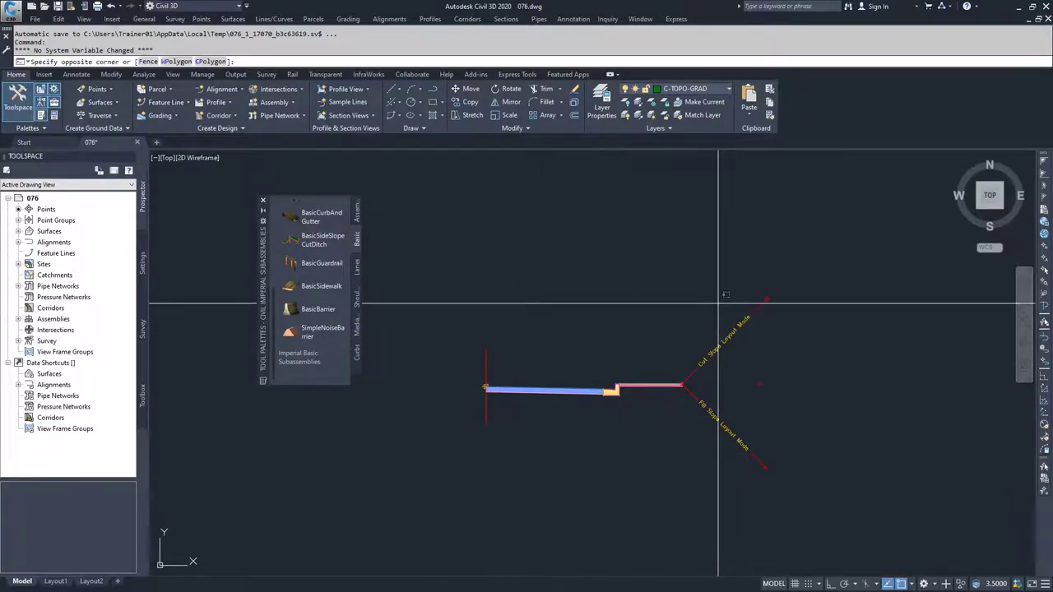
pyautogui.click(571, 448)
pyautogui.scroll(-2, 692, 346)
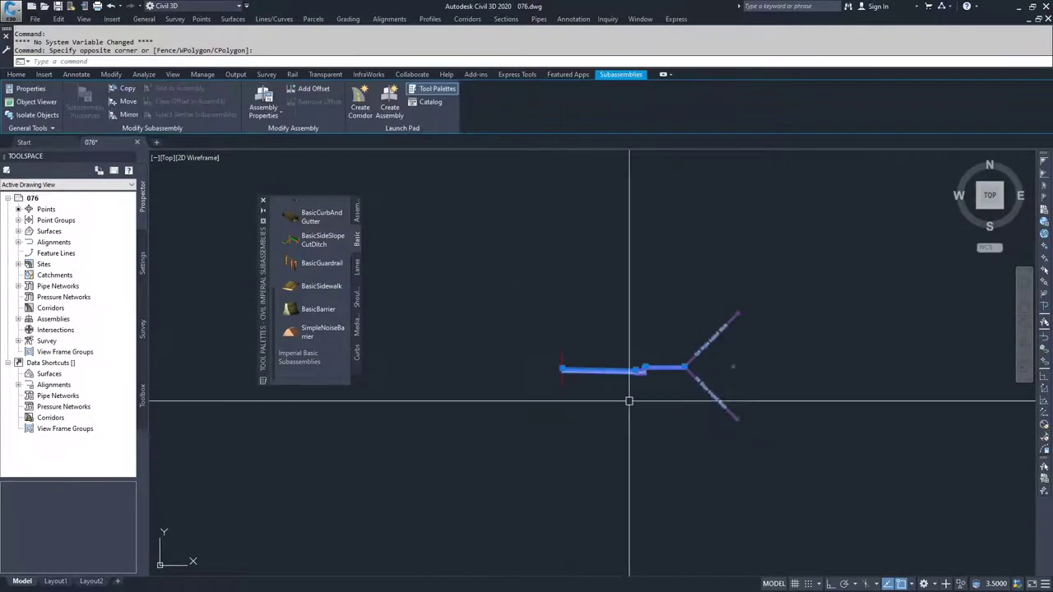
pyautogui.rightClick(590, 370)
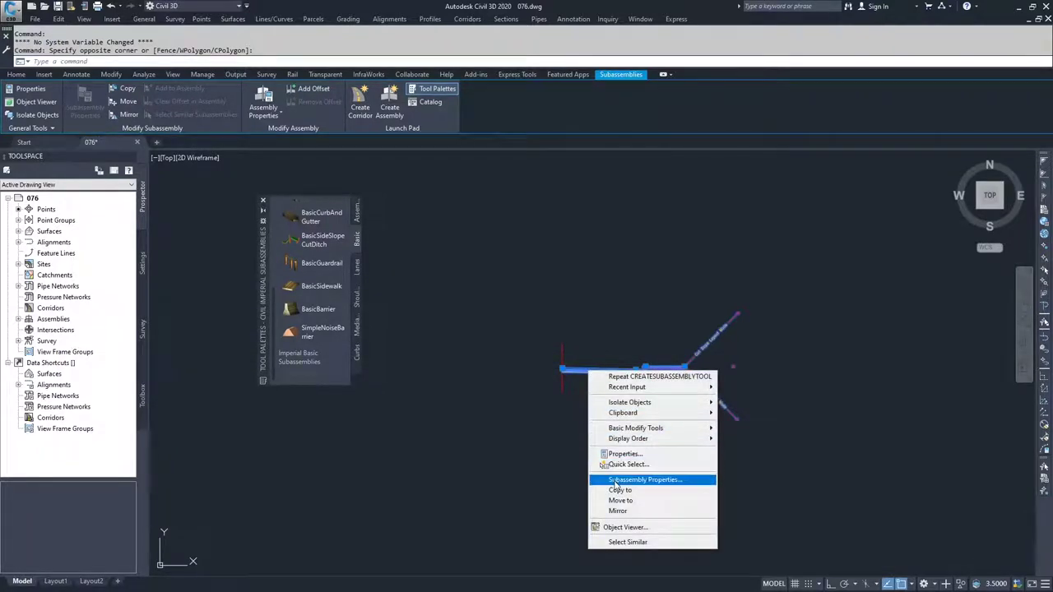
pyautogui.click(633, 512)
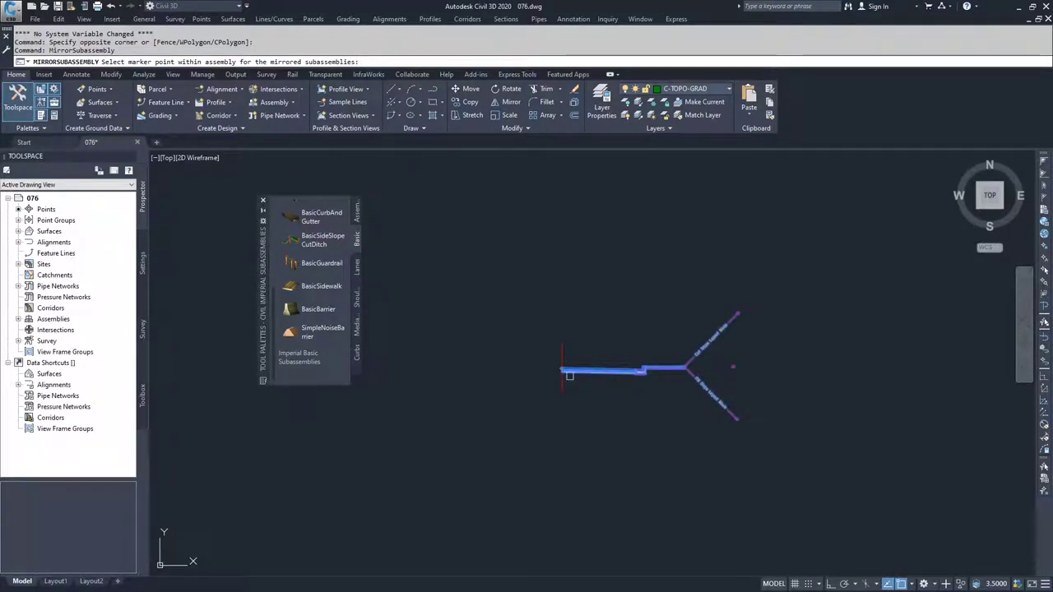
pyautogui.click(562, 362)
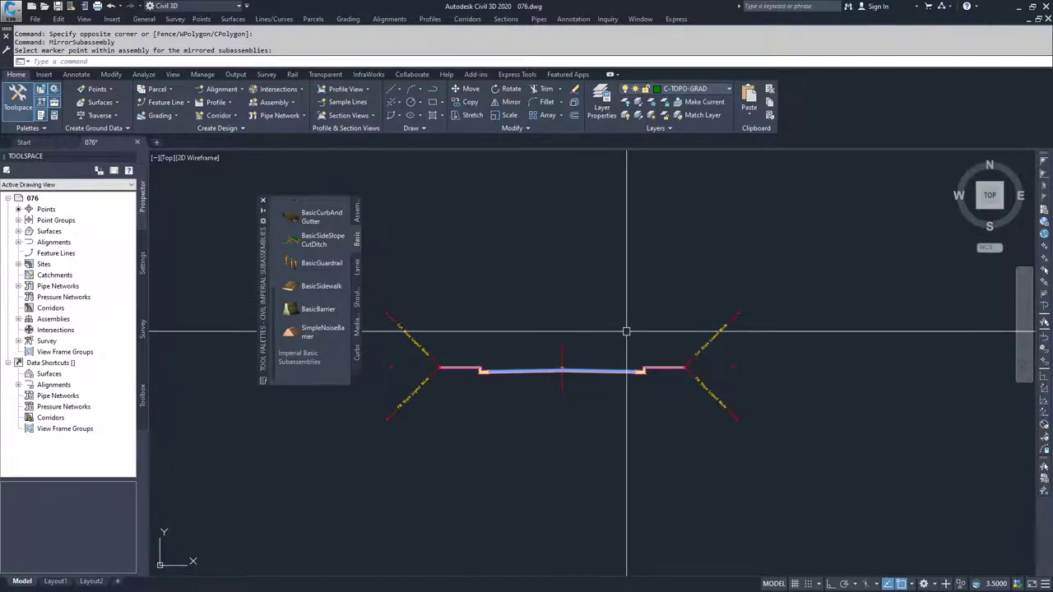
pyautogui.press('Escape')
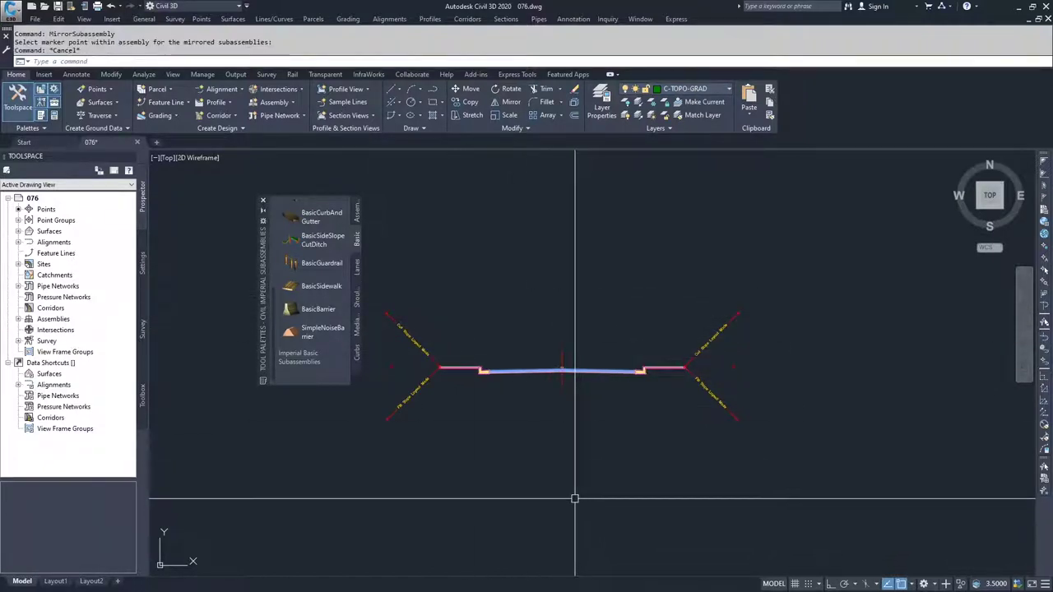
# Close the subassembly tool palette to clear the drawing area.
pyautogui.click(262, 200)
pyautogui.press('Escape')
pyautogui.press('Escape')
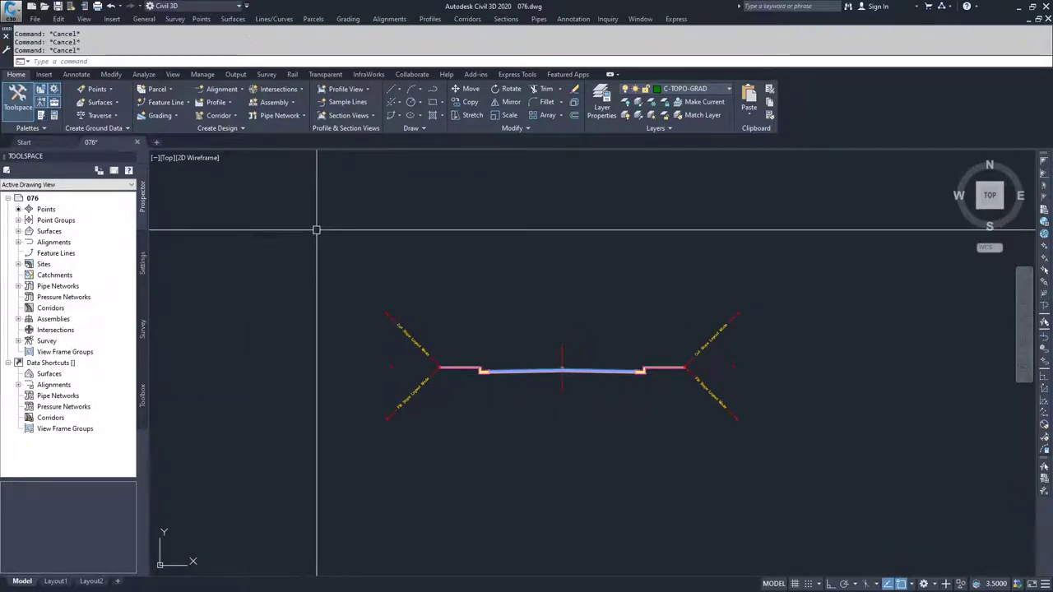
# Create an assembly named Dev-Target with the Basic style and place its baseline below the finished Dev-NoTarget assembly.
pyautogui.click(293, 102)
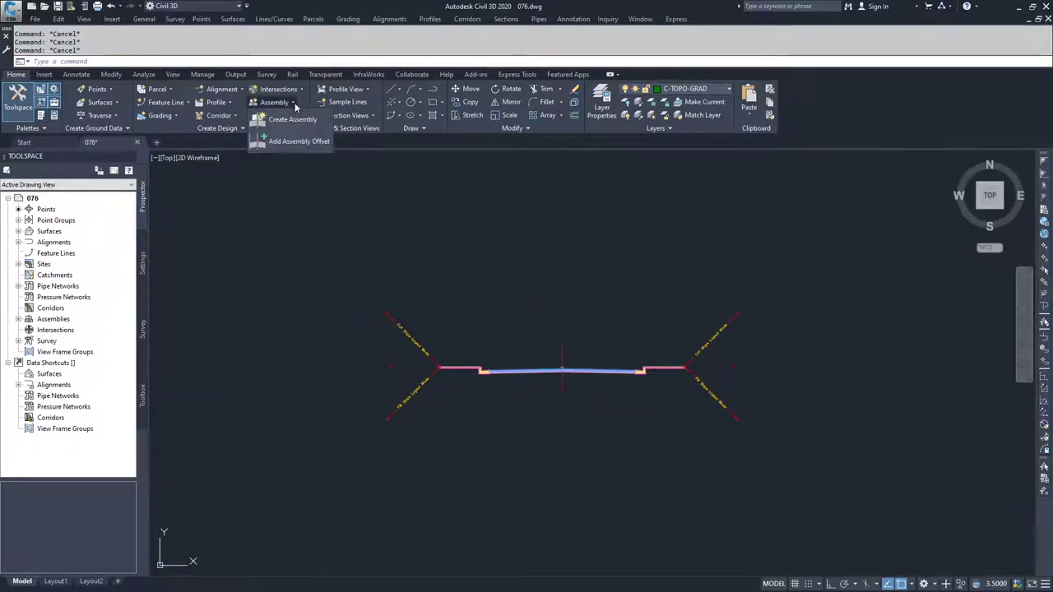
pyautogui.click(294, 122)
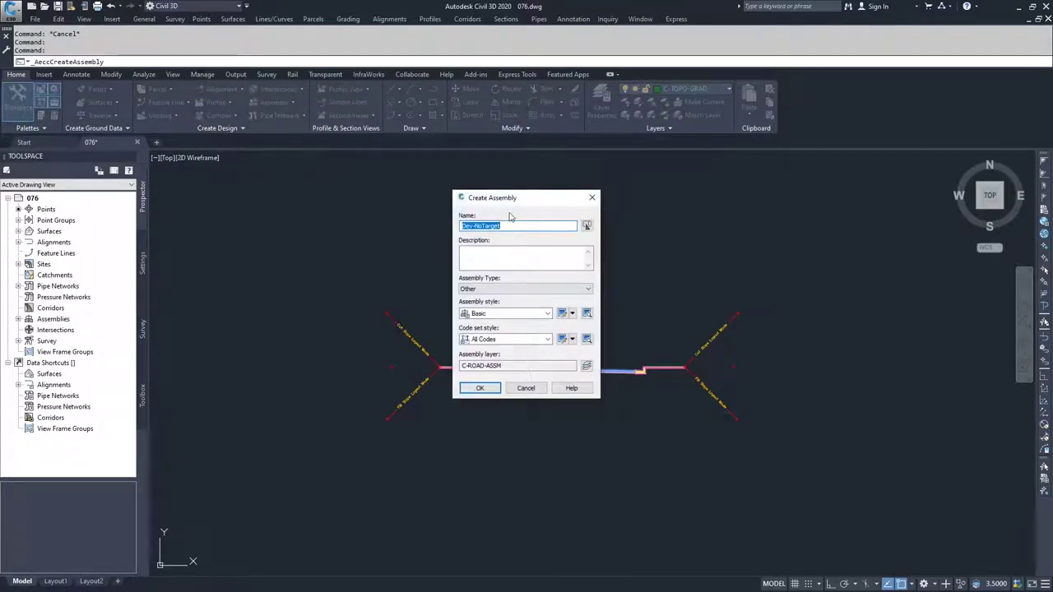
pyautogui.click(486, 225)
pyautogui.press('BackSpace')
pyautogui.press('BackSpace')
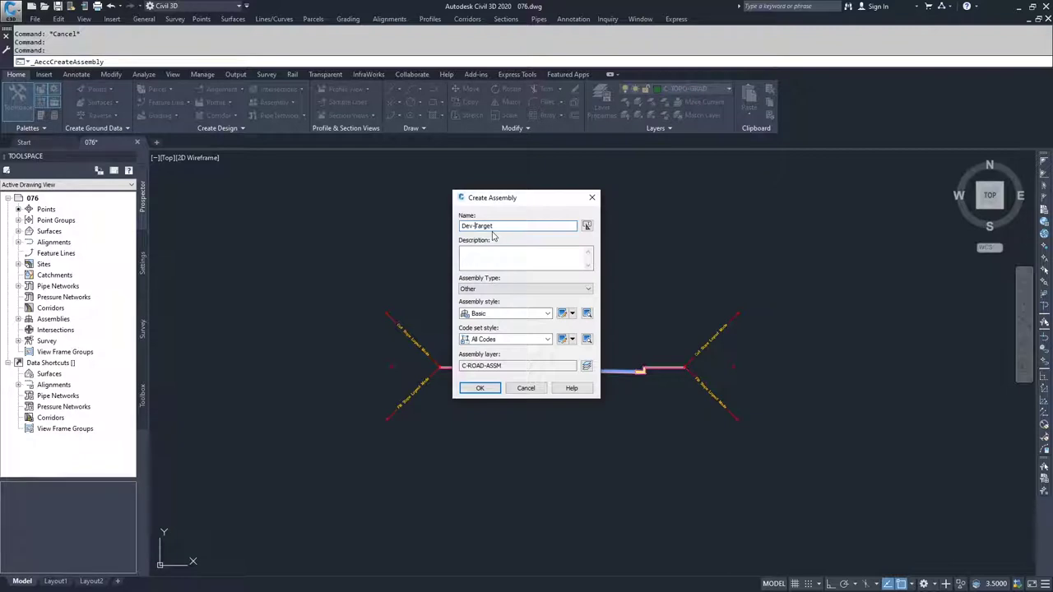
pyautogui.click(487, 389)
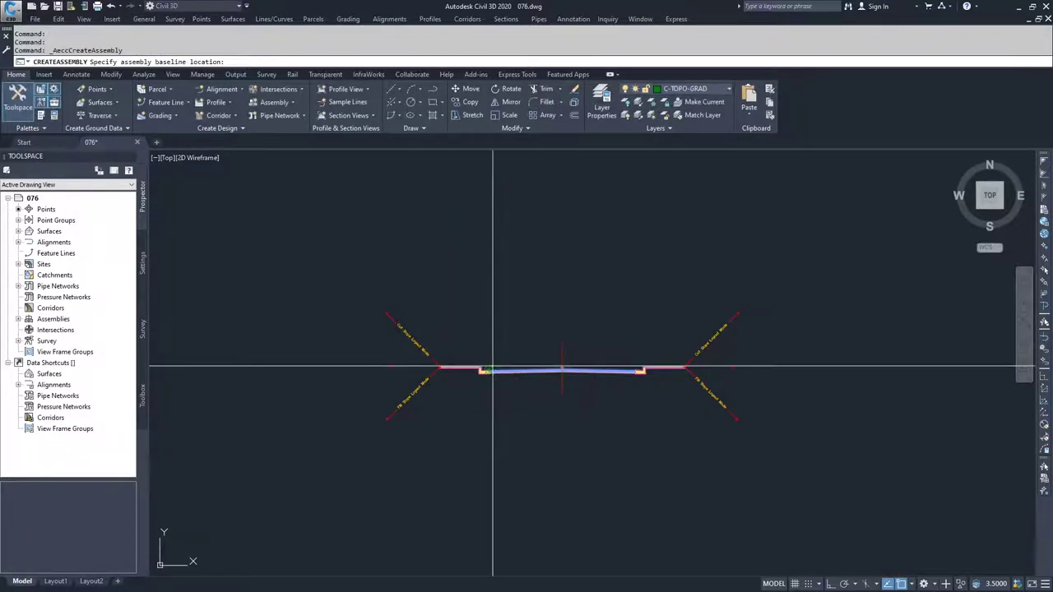
pyautogui.moveTo(557, 461); pyautogui.dragTo(544, 400, button='middle')
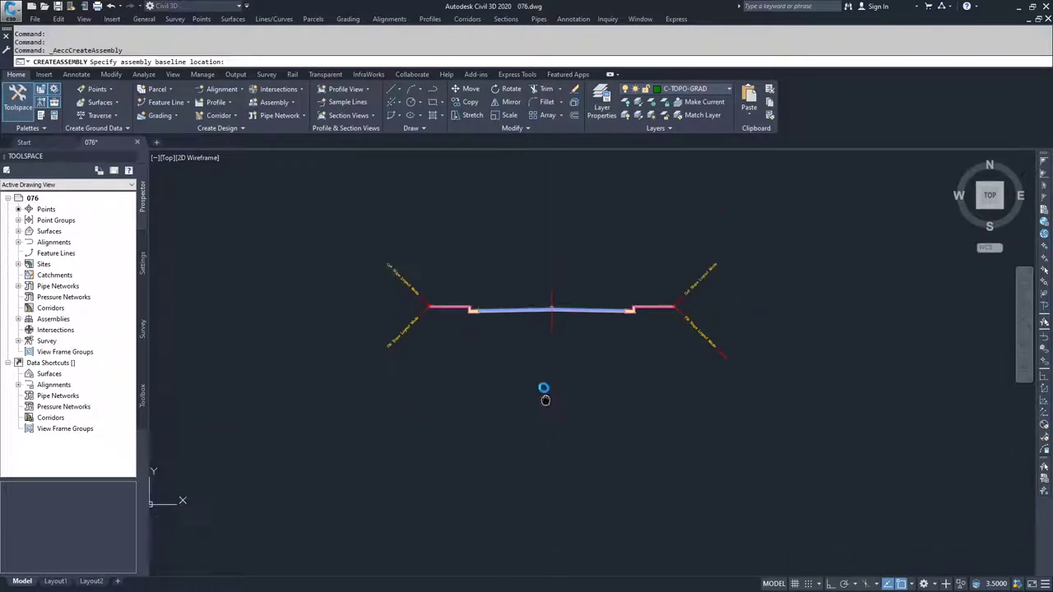
pyautogui.click(540, 346)
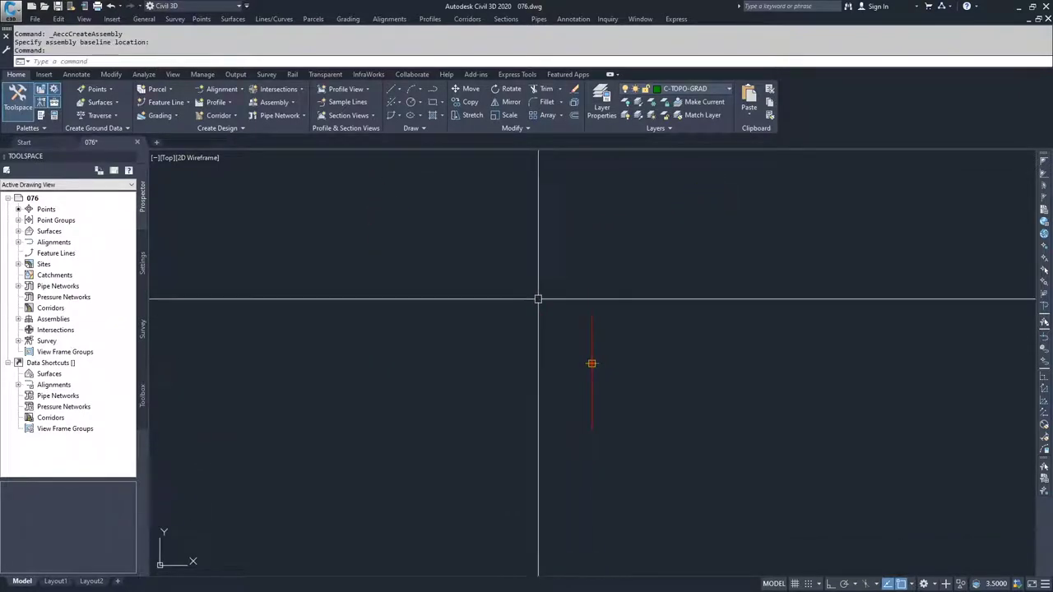
# Reopen the subassembly tool palette and start a right-side BasicLaneTransition with a default width of 15'.
pyautogui.click(52, 118)
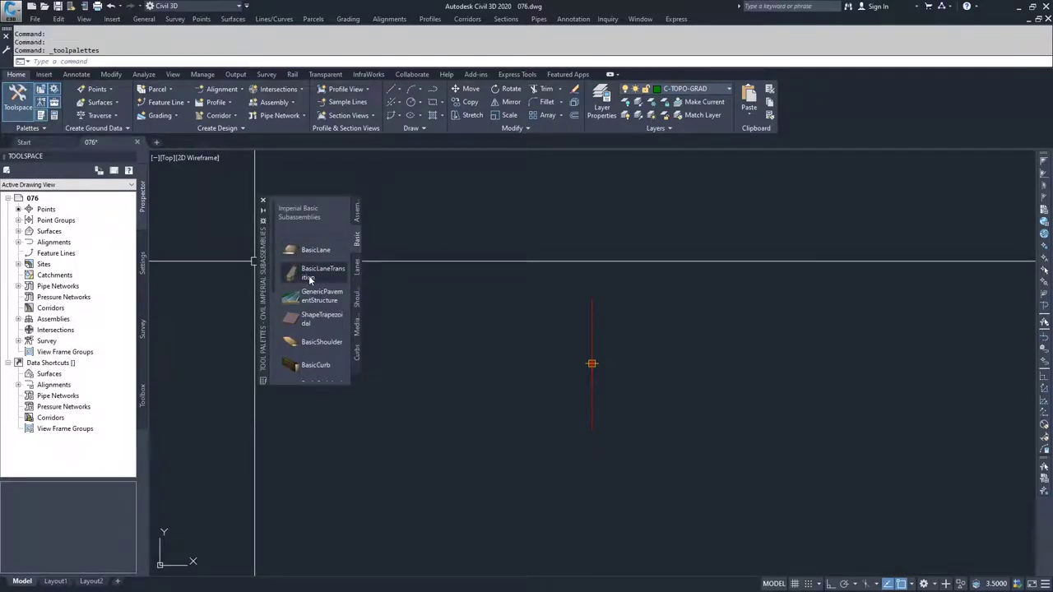
pyautogui.click(310, 276)
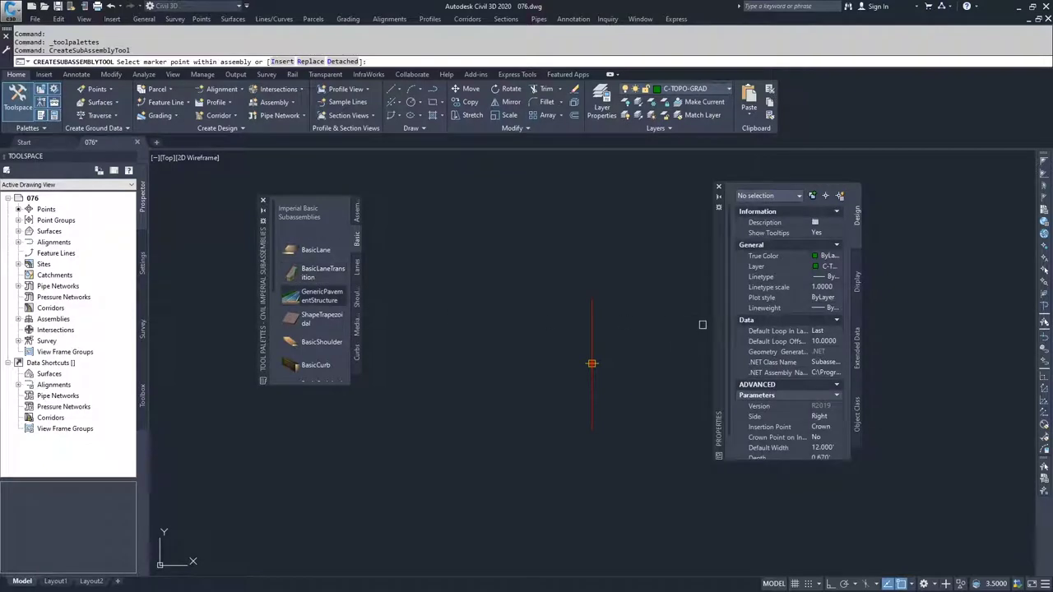
pyautogui.scroll(-2, 778, 372)
pyautogui.click(827, 416)
pyautogui.write('15')
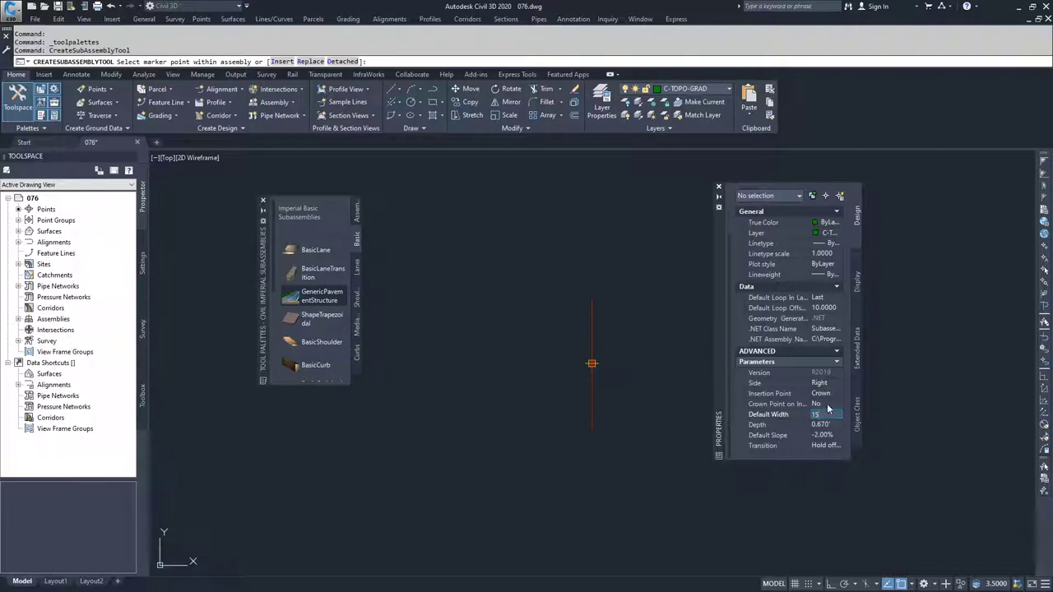
# Set the lane's transition to Change offset and elevation and attach it to the Dev-Target assembly baseline.
pyautogui.click(829, 450)
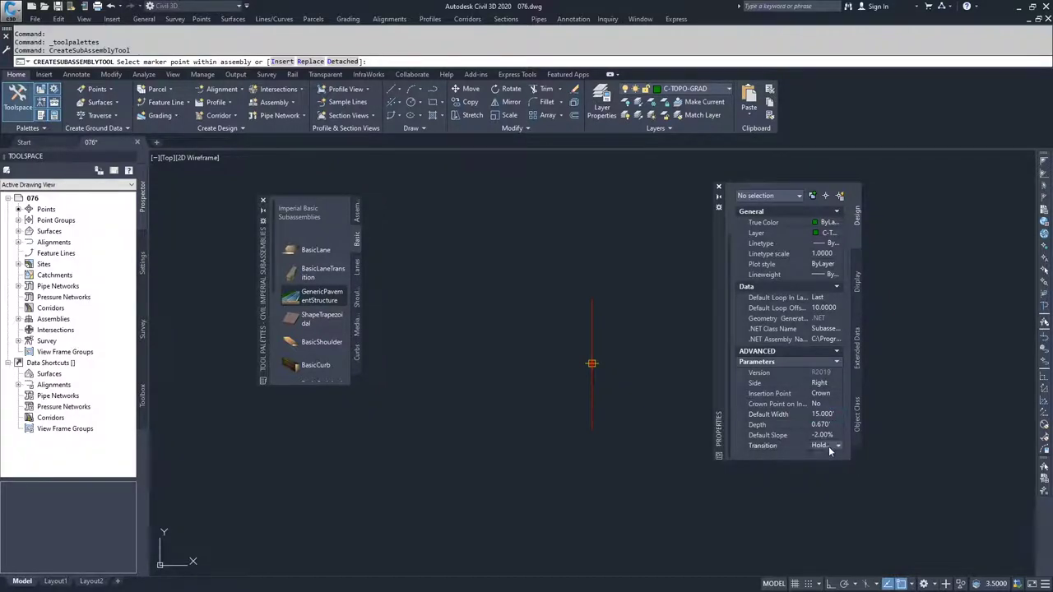
pyautogui.click(835, 447)
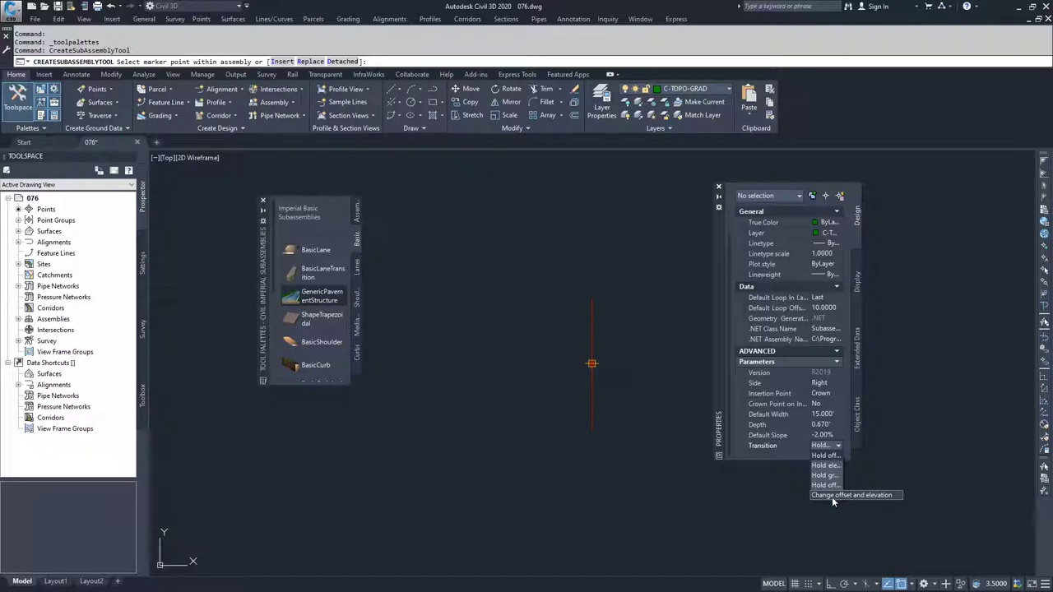
pyautogui.click(832, 497)
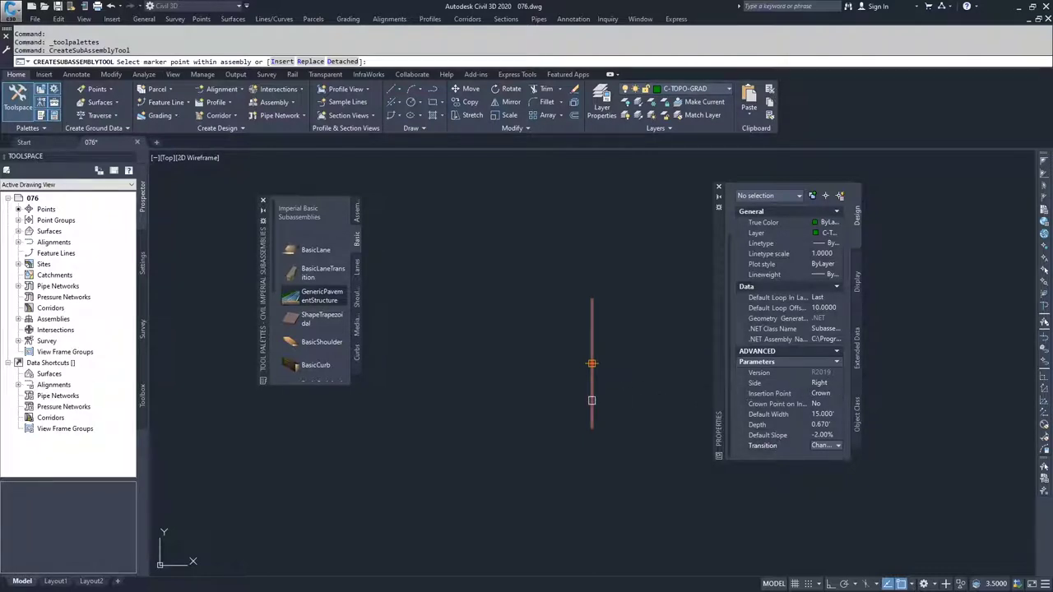
pyautogui.click(592, 365)
pyautogui.moveTo(650, 419); pyautogui.dragTo(498, 404, button='middle')
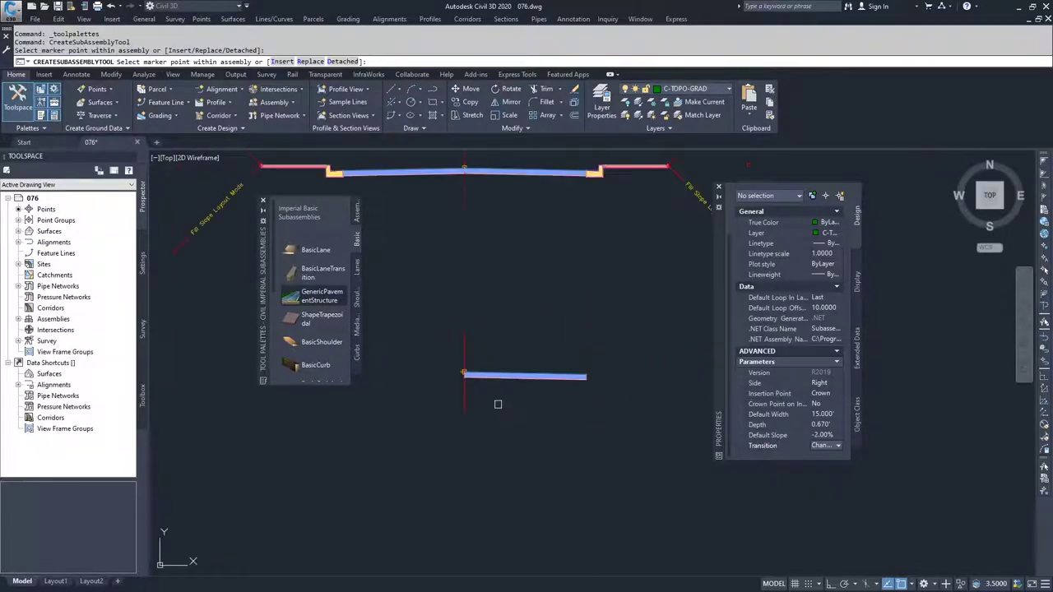
# Attach a right-side BasicCurbAndGutter to the outer edge of the Dev-Target transition lane.
pyautogui.scroll(-3, 314, 329)
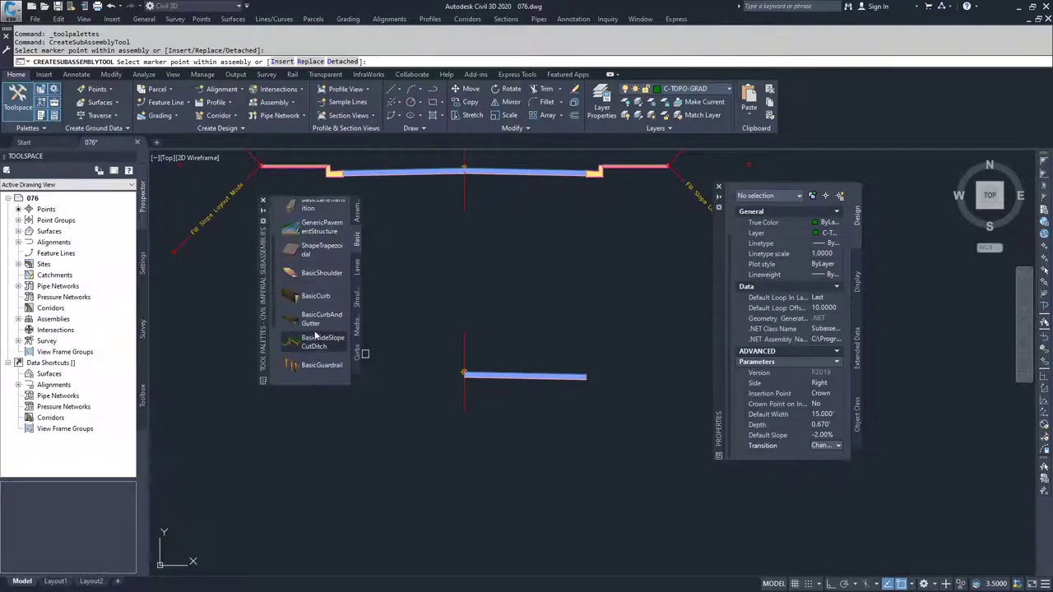
pyautogui.click(315, 321)
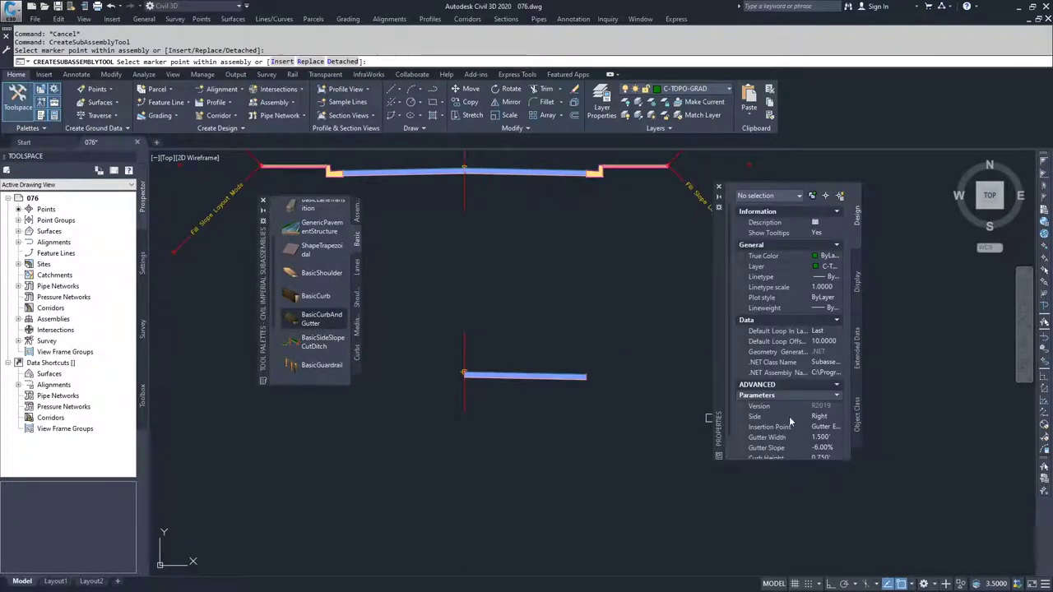
pyautogui.scroll(8, 590, 372)
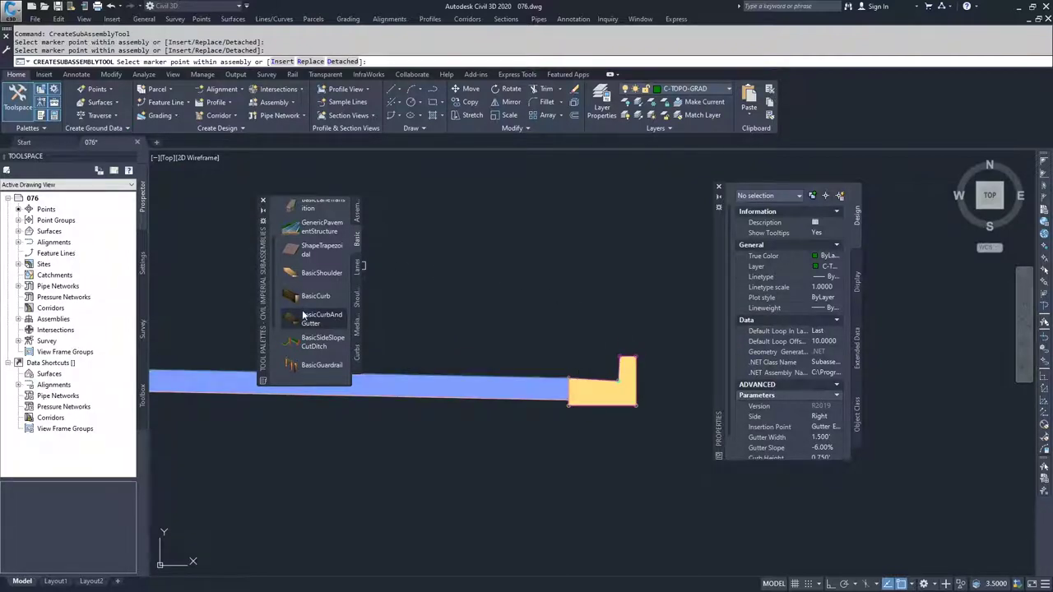
# Attach a right-side BasicSidewalk with a width of 8' to the back of the Dev-Target curb.
pyautogui.scroll(-4, 302, 277)
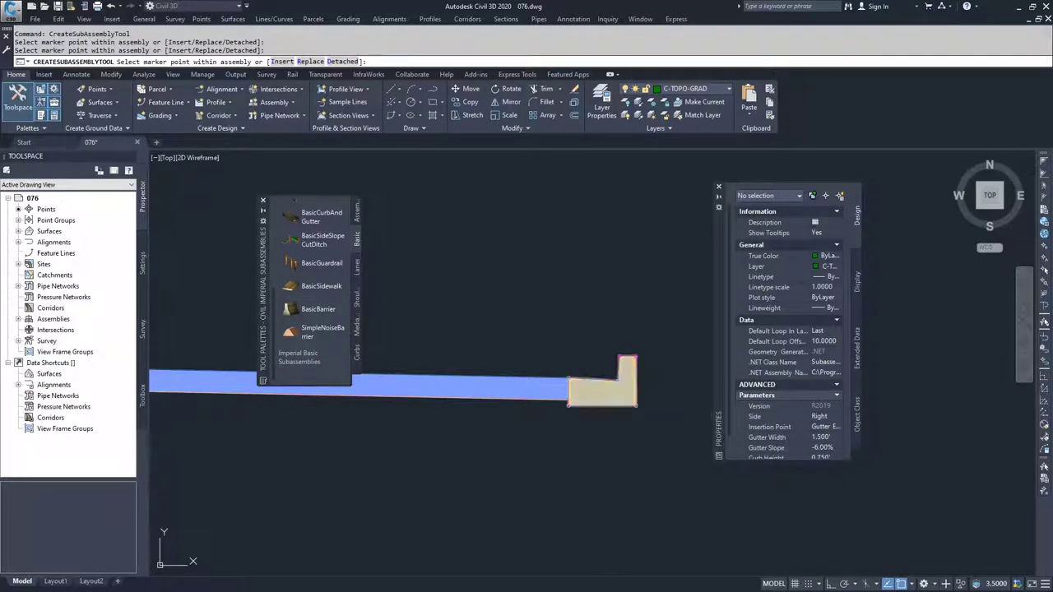
pyautogui.click(310, 292)
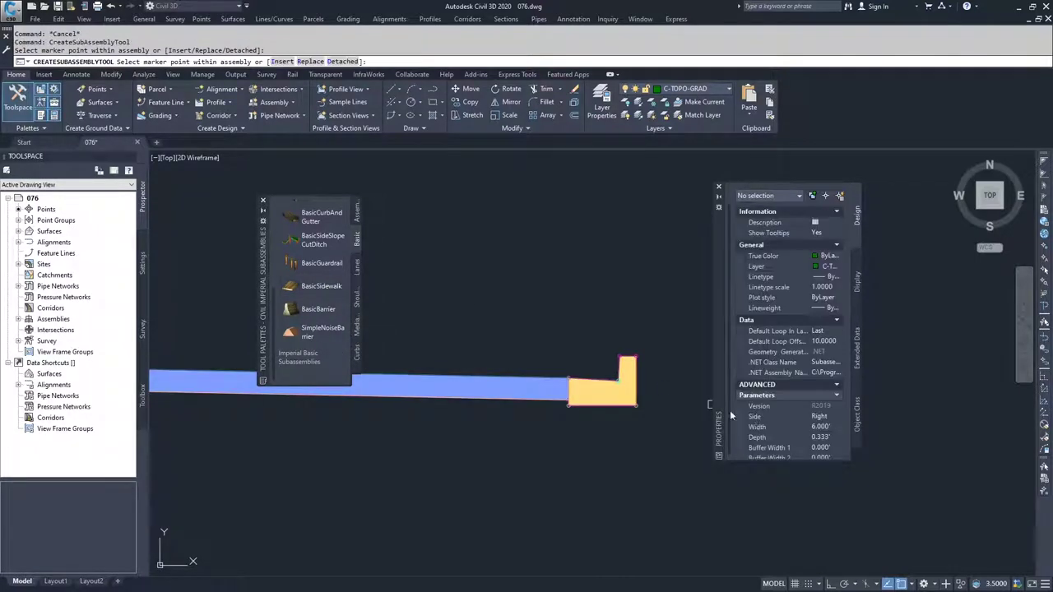
pyautogui.click(820, 427)
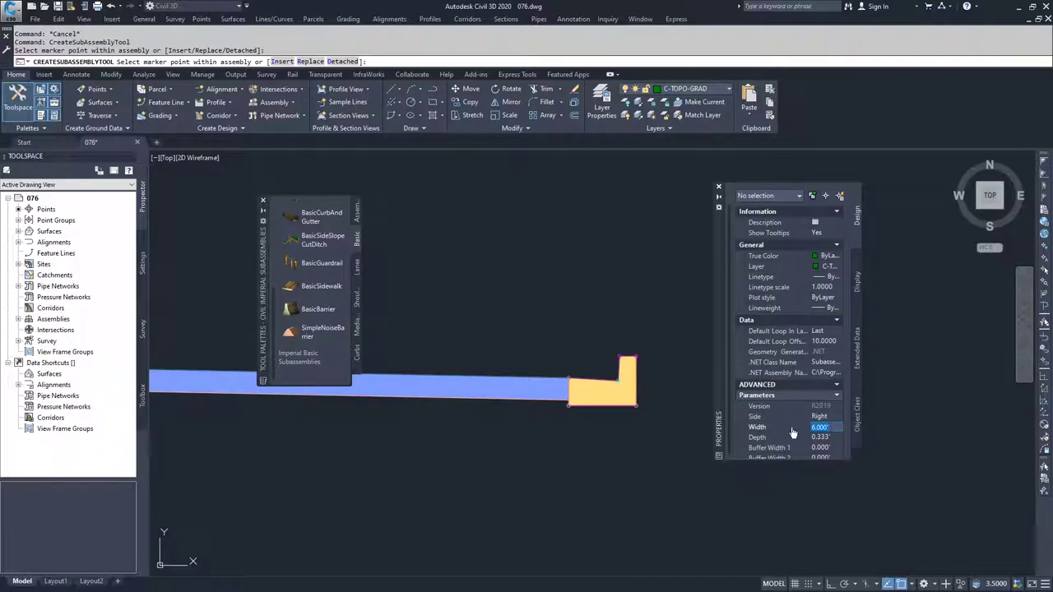
pyautogui.write('8')
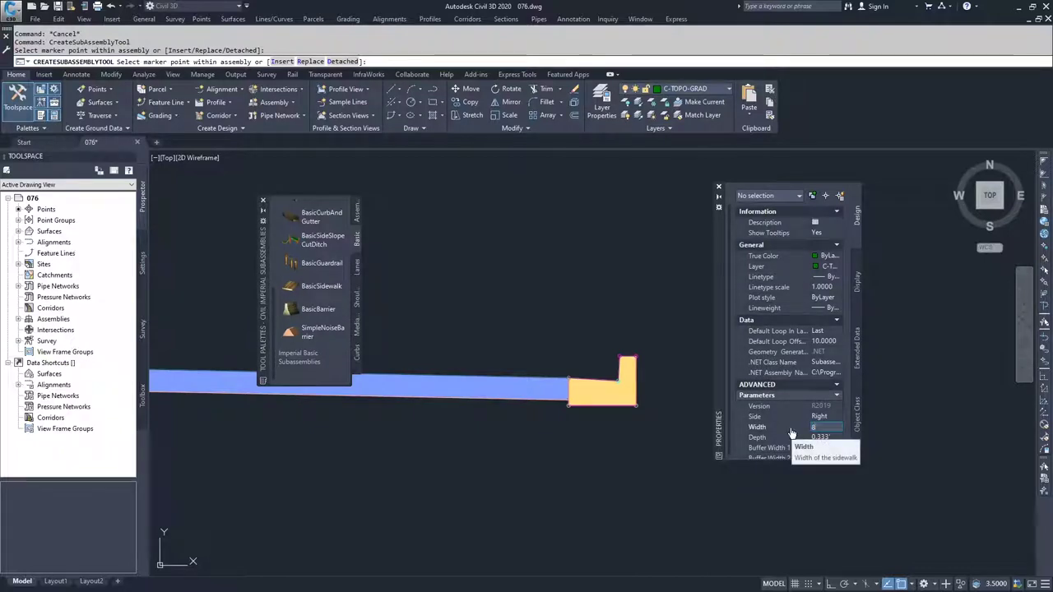
pyautogui.press('Tab')
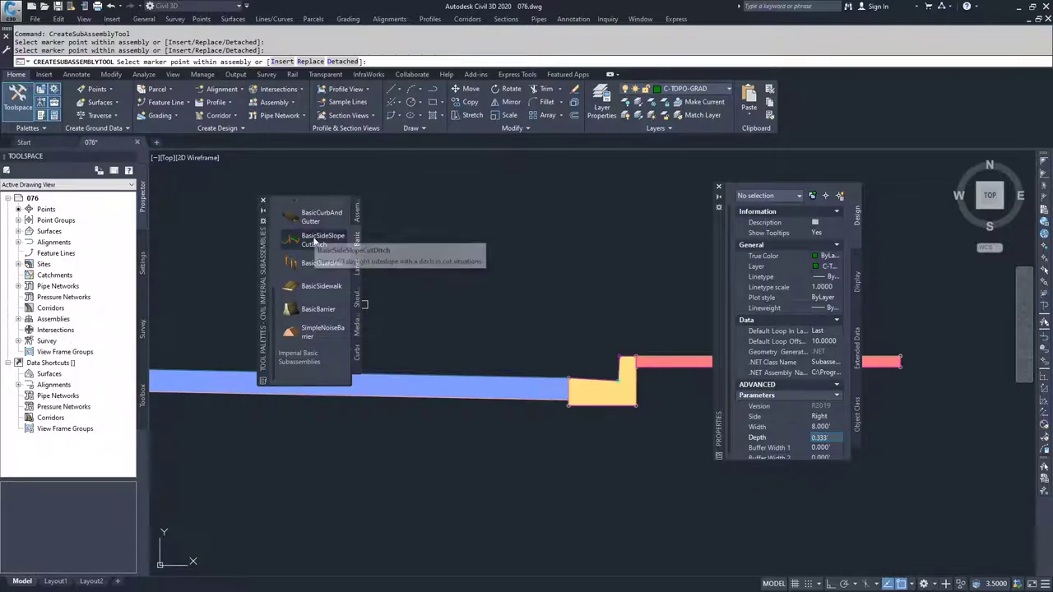
# Attach a right-side BasicSideSlopeCutDitch to the sidewalk's outer edge with foreslope, bottom and backslope widths of 0'.
pyautogui.click(310, 271)
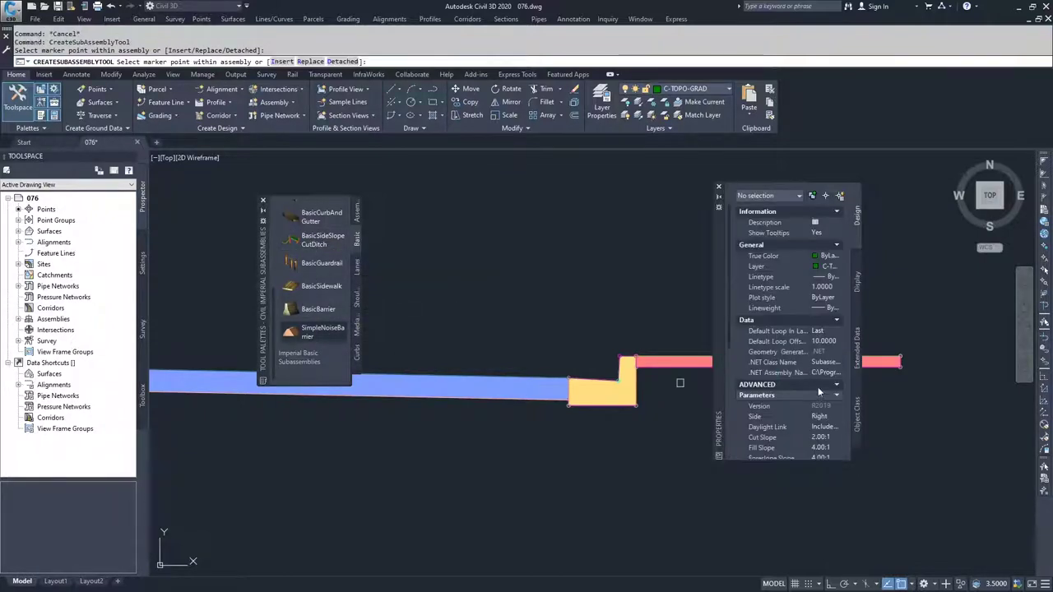
pyautogui.scroll(-5, 821, 418)
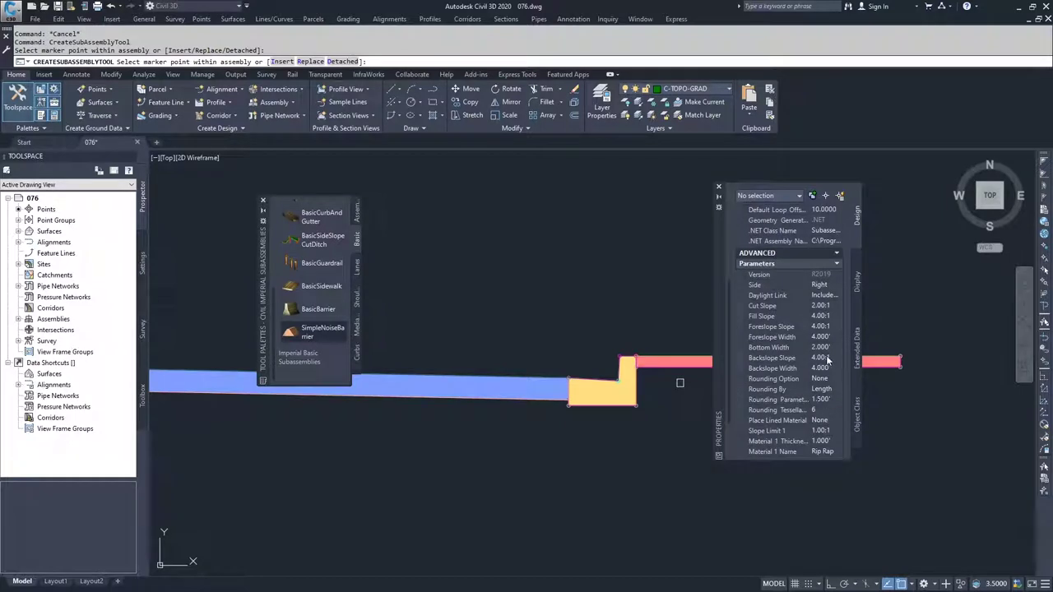
pyautogui.click(822, 338)
pyautogui.write('0')
pyautogui.press('Tab')
pyautogui.write('0')
pyautogui.press('Tab')
pyautogui.write('0')
pyautogui.press('Tab')
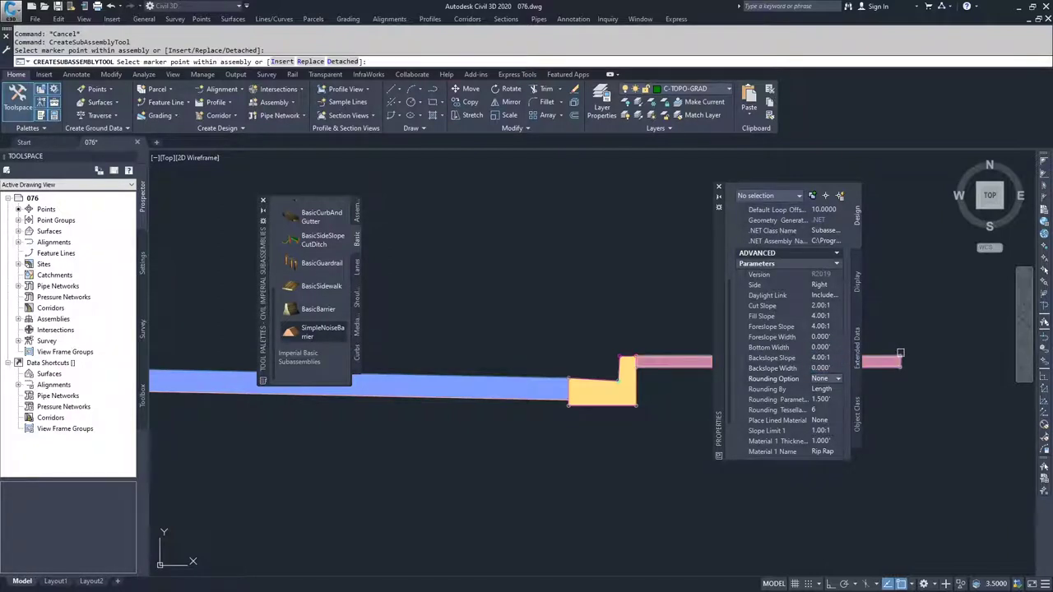
pyautogui.click(903, 356)
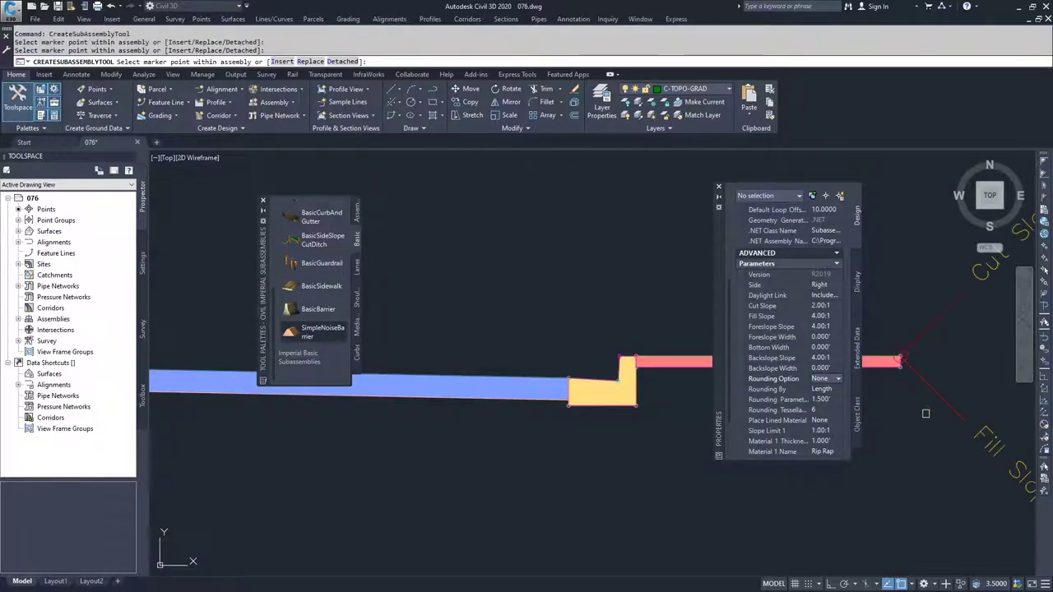
pyautogui.press('Escape')
pyautogui.press('Escape')
# Mirror all right-side Dev-Target subassemblies about the assembly baseline and close the subassembly tool palette.
pyautogui.scroll(-8, 688, 404)
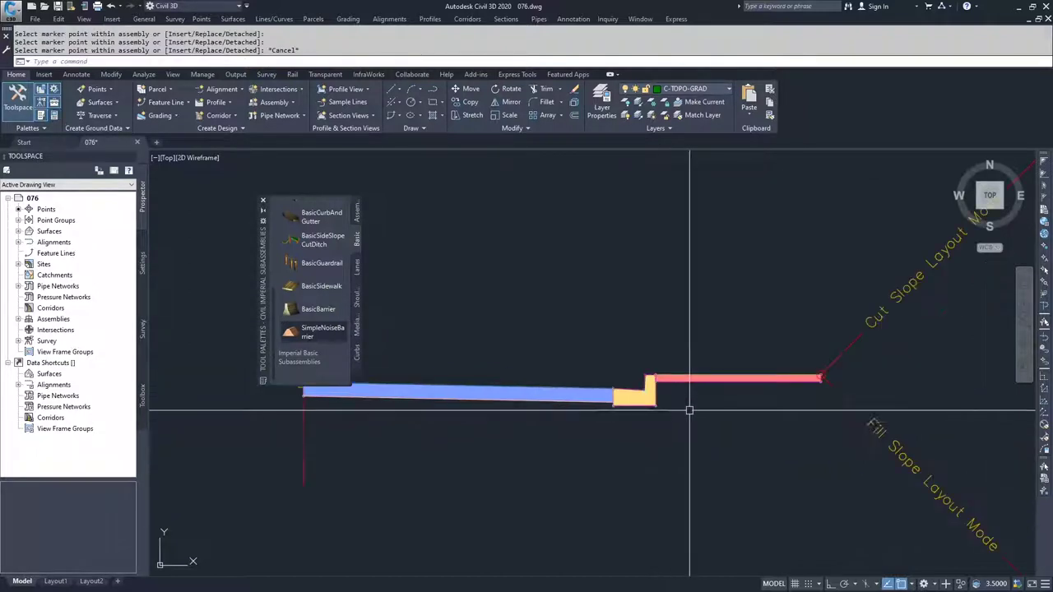
pyautogui.click(766, 350)
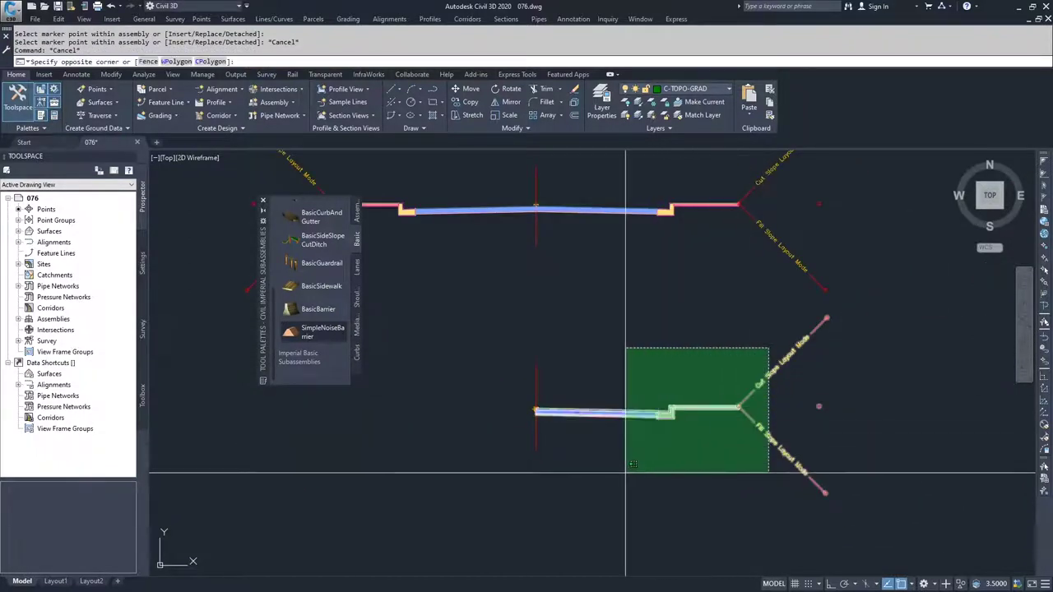
pyautogui.click(566, 467)
pyautogui.rightClick(573, 414)
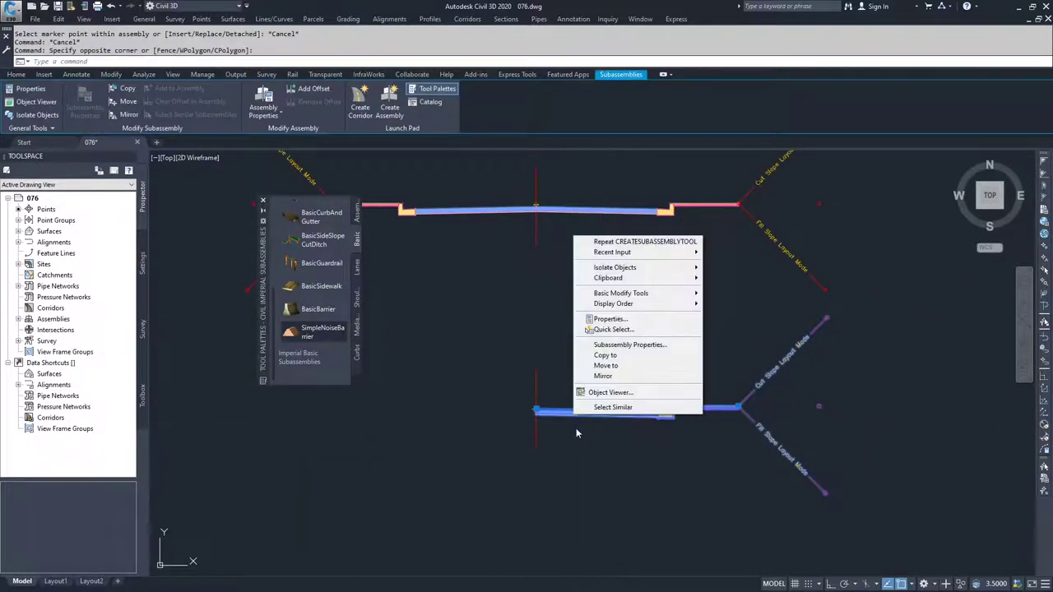
pyautogui.click(586, 376)
pyautogui.click(534, 409)
pyautogui.scroll(-5, 593, 325)
pyautogui.press('Escape')
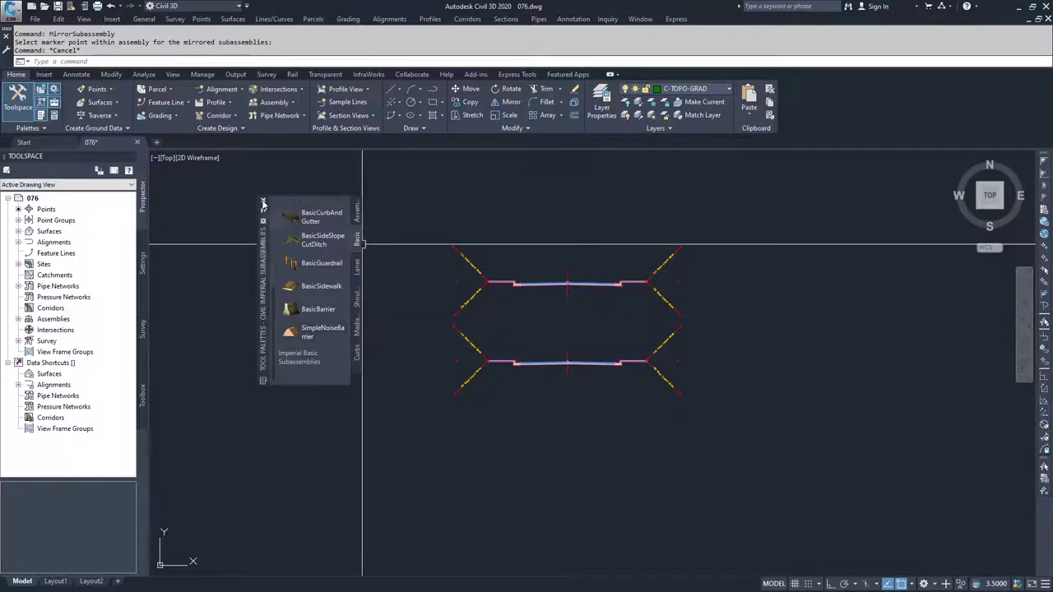
pyautogui.hotkey('ctrl', '3')
pyautogui.press('Escape')
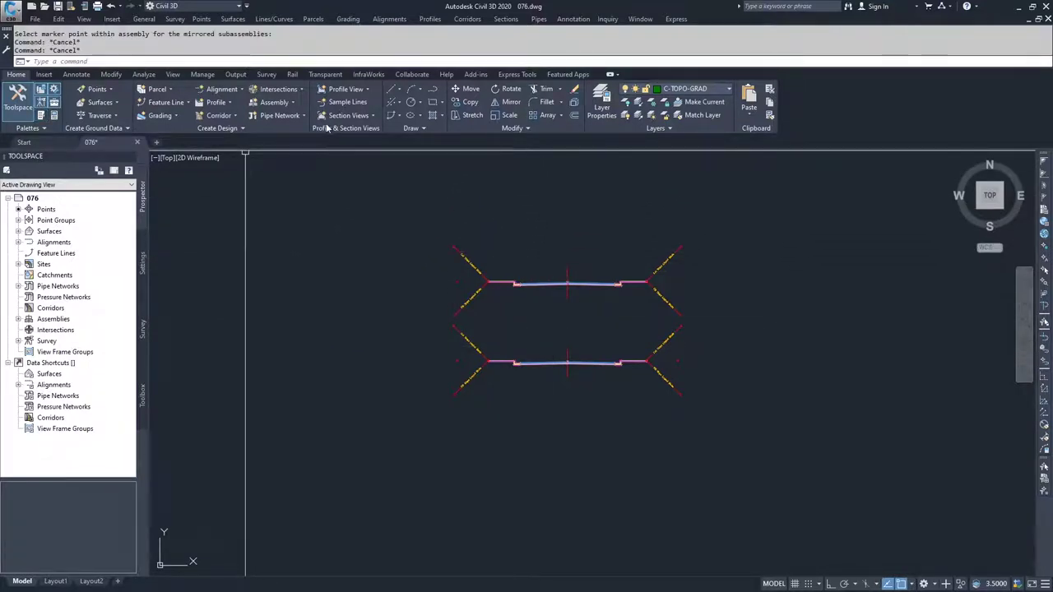
# Create an assembly named Cul-de-sac with the Basic style and place its baseline below the Dev-Target assembly.
pyautogui.click(284, 102)
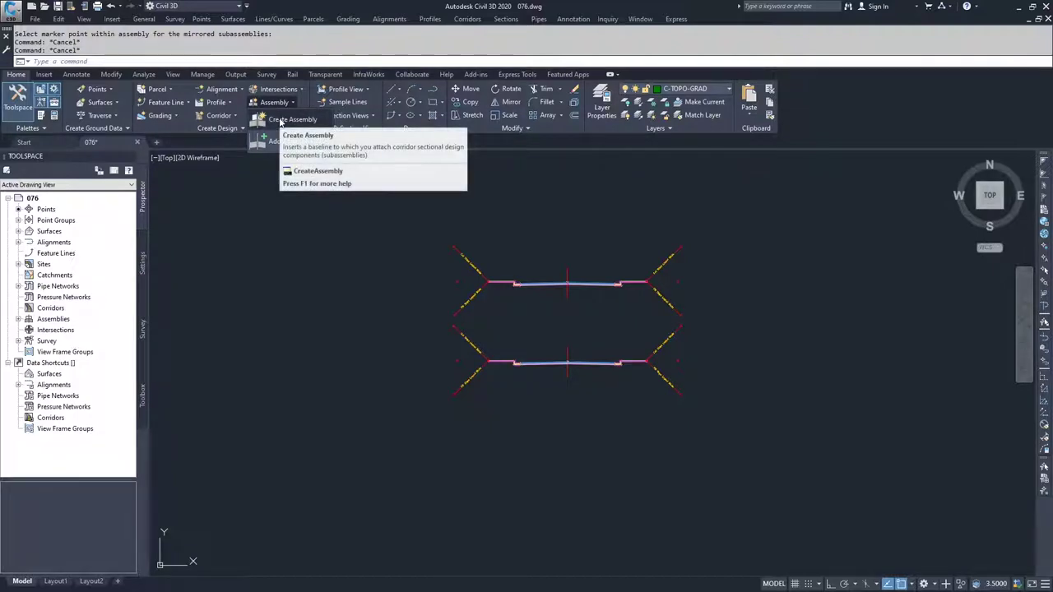
pyautogui.click(284, 120)
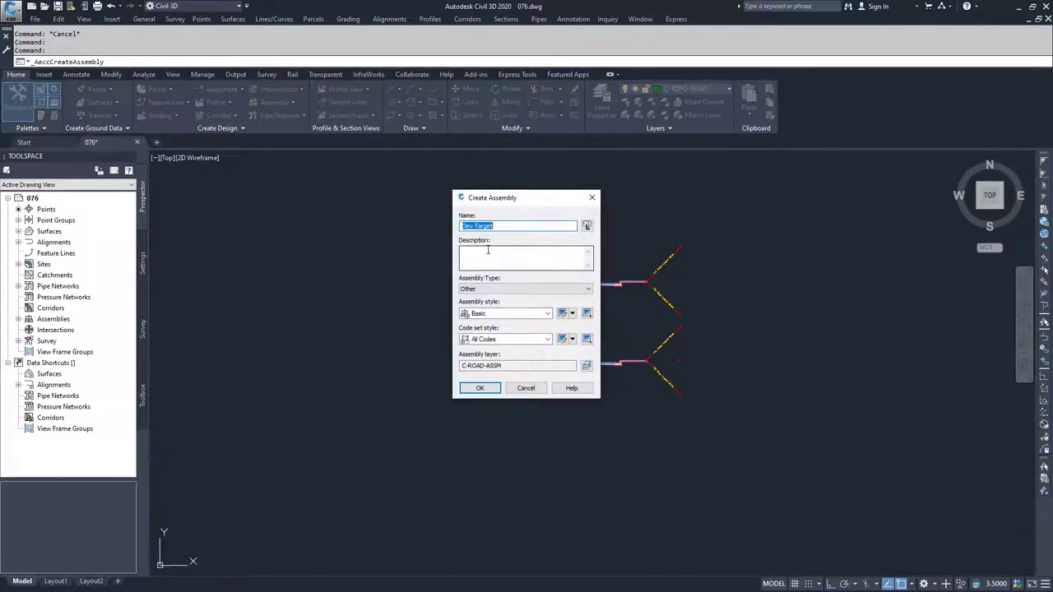
pyautogui.write('Cul-de-sac')
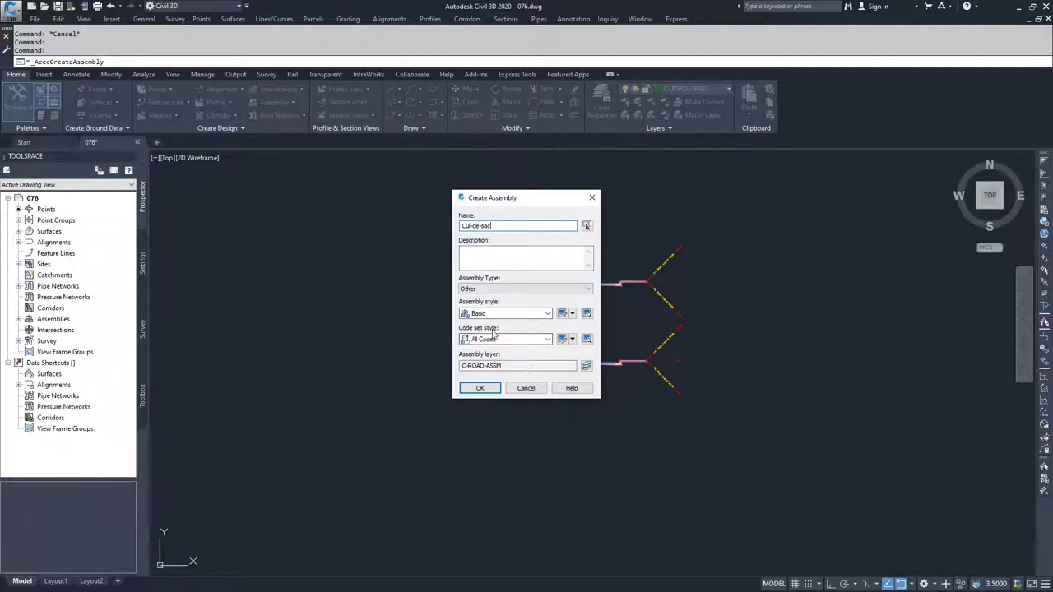
pyautogui.click(482, 389)
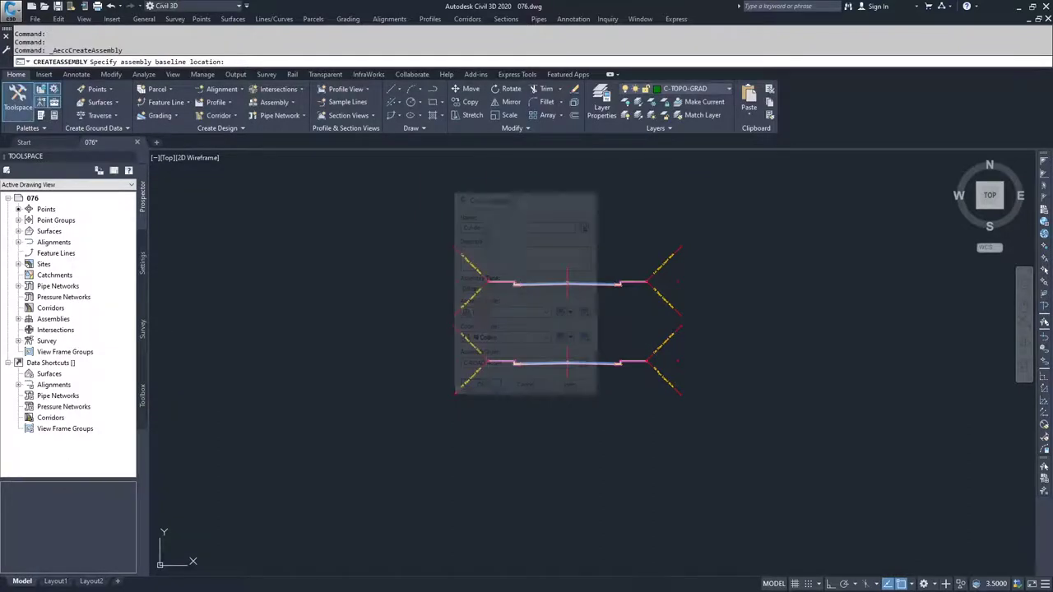
pyautogui.click(567, 478)
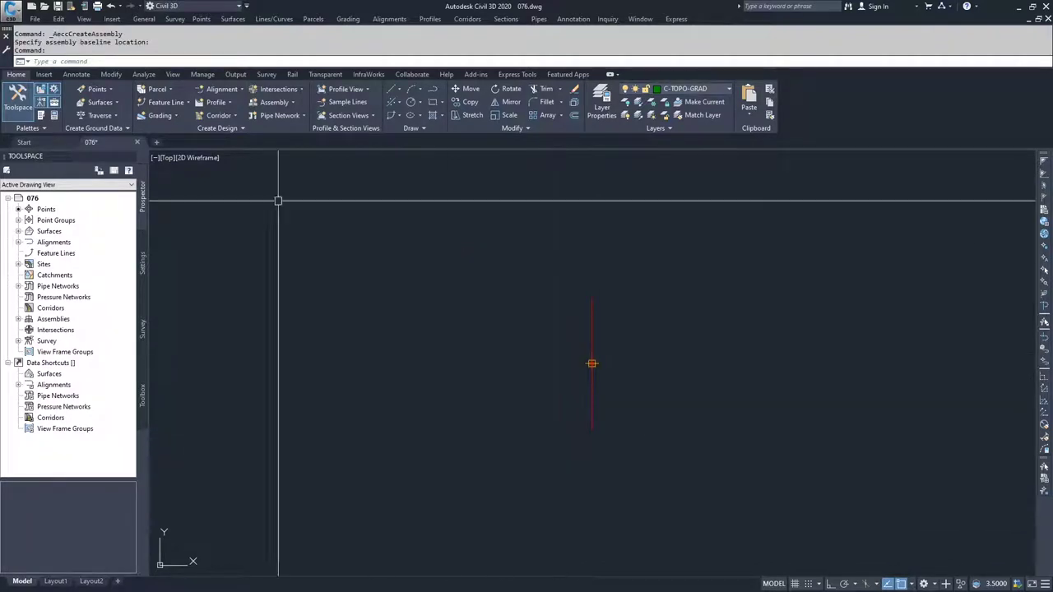
# Reopen the subassembly tool palette and start a right-side BasicLaneTransition with a 15' default width for the Cul-de-sac assembly.
pyautogui.click(42, 116)
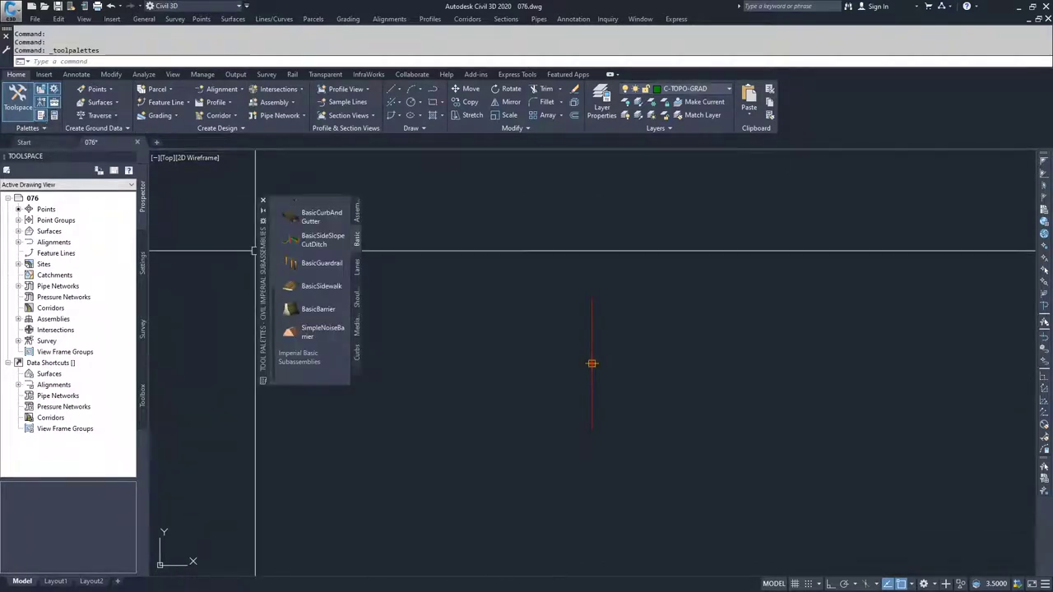
pyautogui.scroll(5, 312, 257)
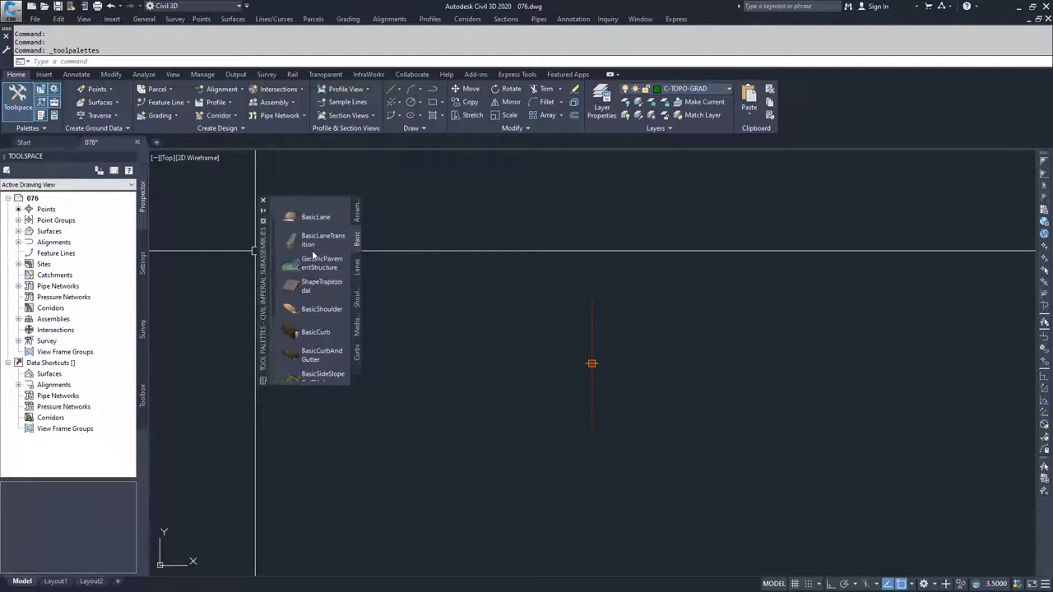
pyautogui.click(313, 242)
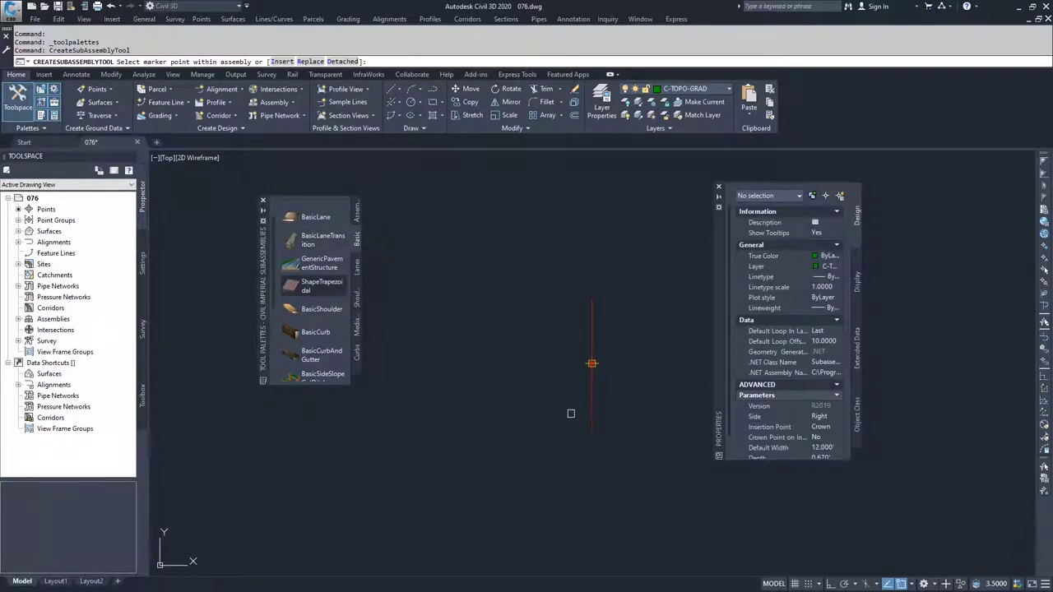
pyautogui.click(824, 447)
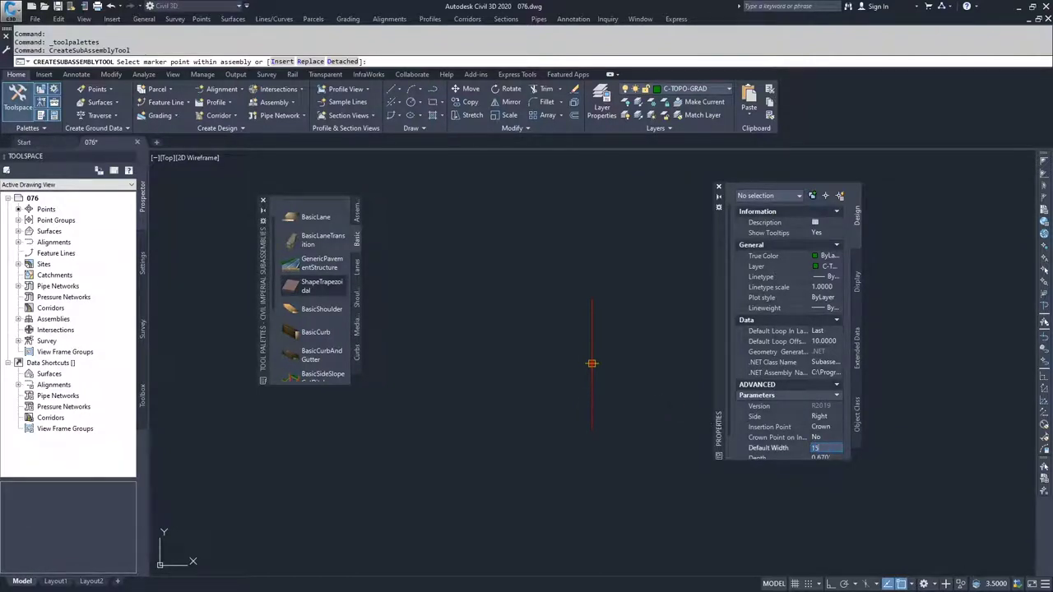
pyautogui.press('Return')
pyautogui.scroll(-1, 819, 445)
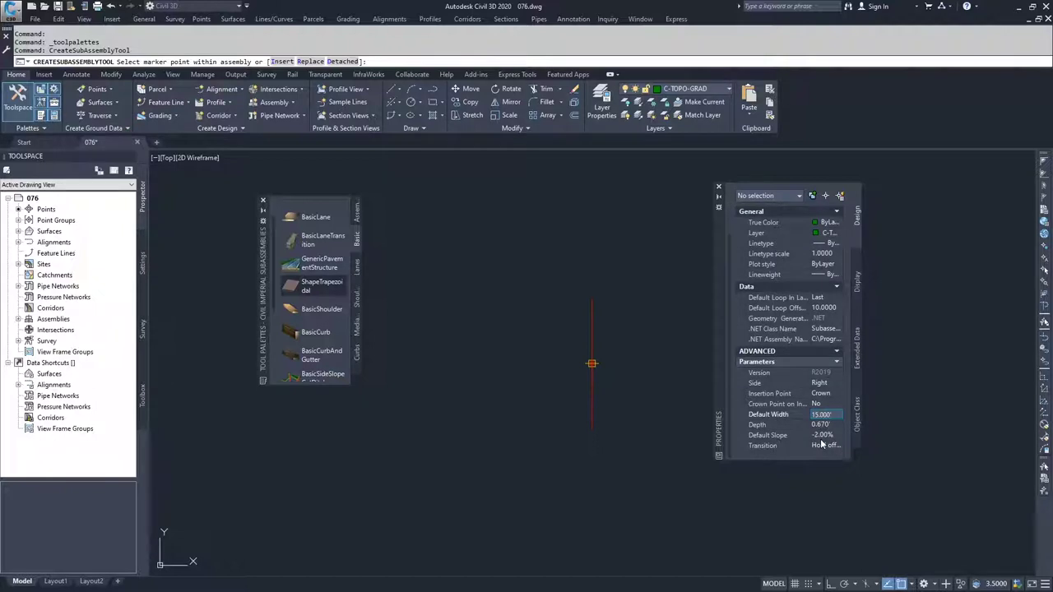
# Set the lane's default slope to 2% and its transition to Change offset and elevation.
pyautogui.click(822, 437)
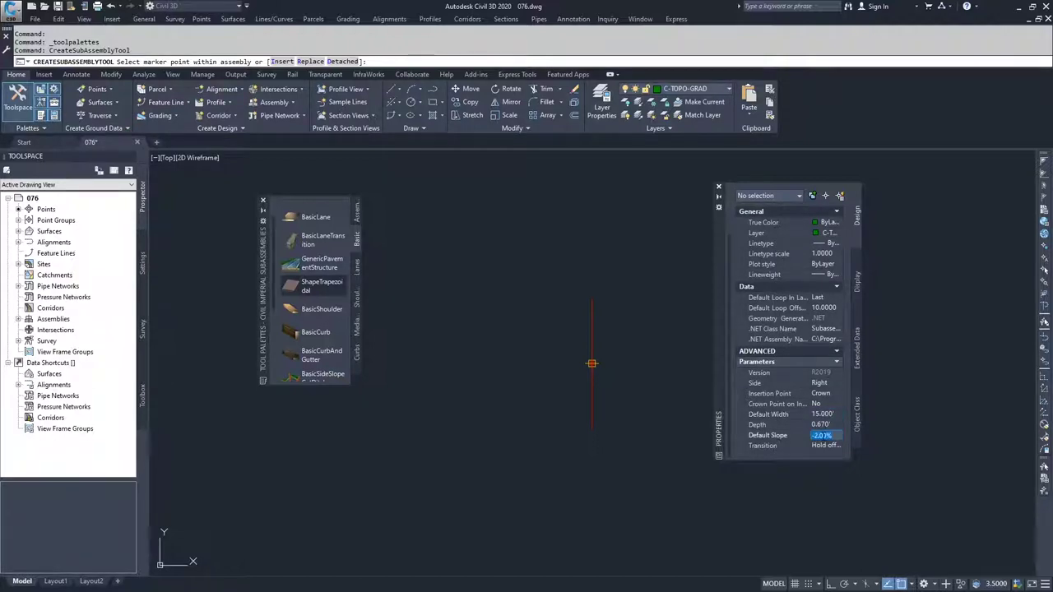
pyautogui.write('2')
pyautogui.click(823, 446)
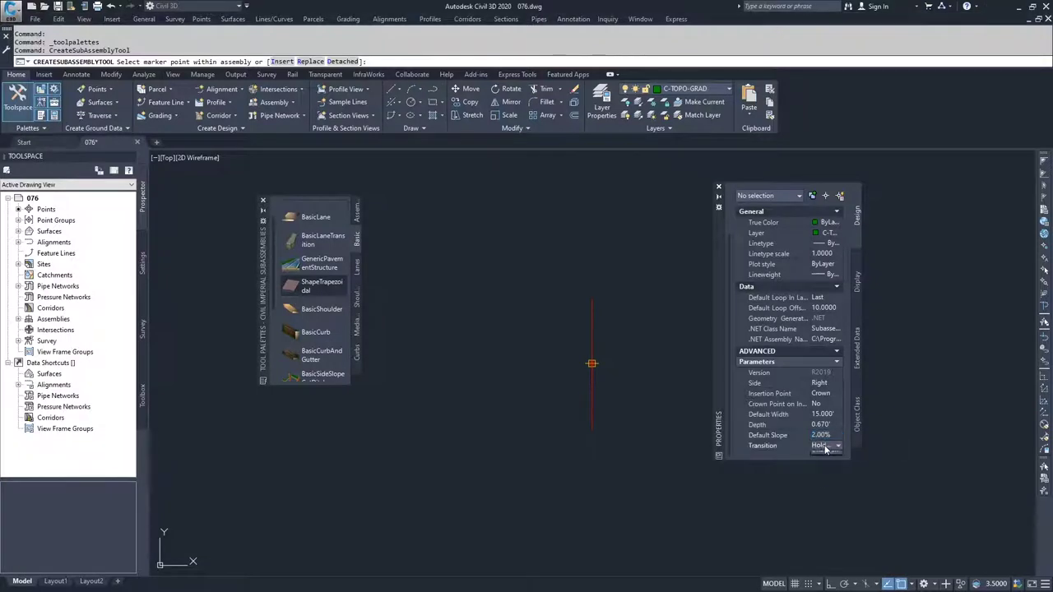
pyautogui.click(837, 445)
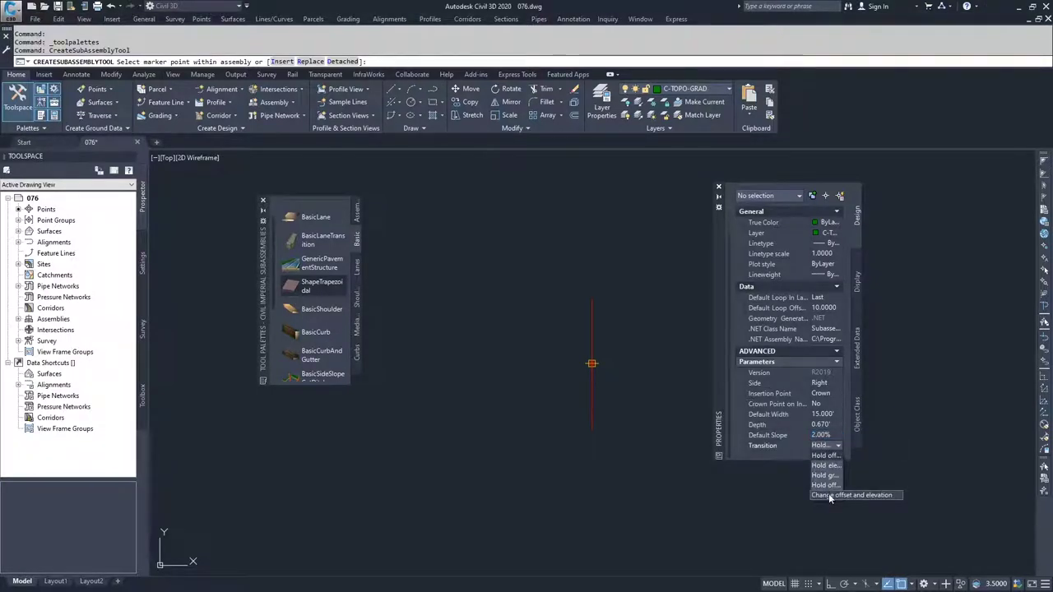
pyautogui.click(827, 495)
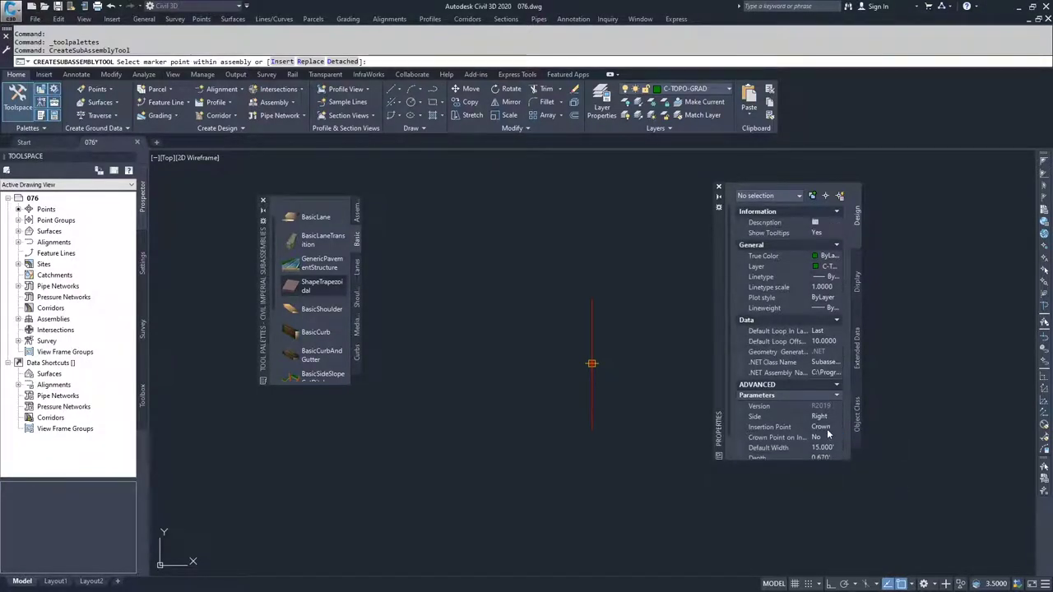
# Set the lane's insertion point to Edge of Travel Way and attach it to the Cul-de-sac assembly baseline.
pyautogui.click(827, 427)
pyautogui.click(830, 428)
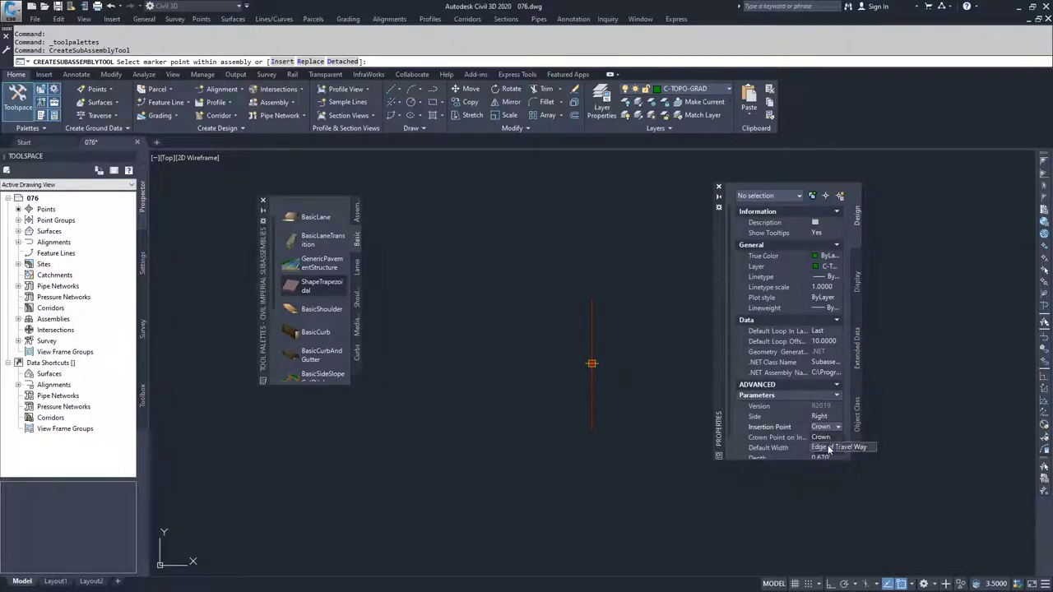
pyautogui.click(829, 448)
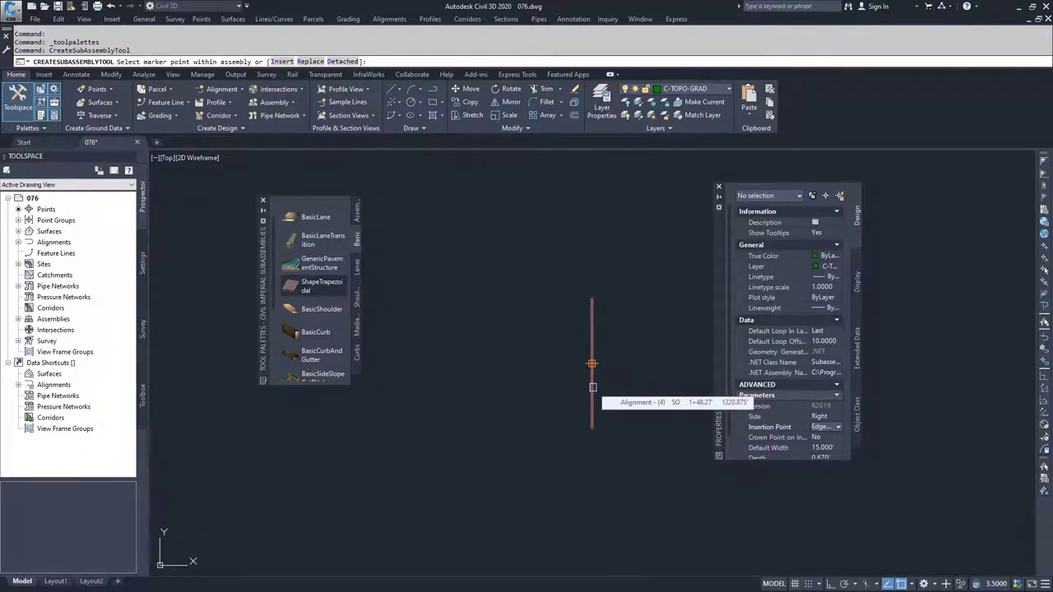
pyautogui.click(592, 387)
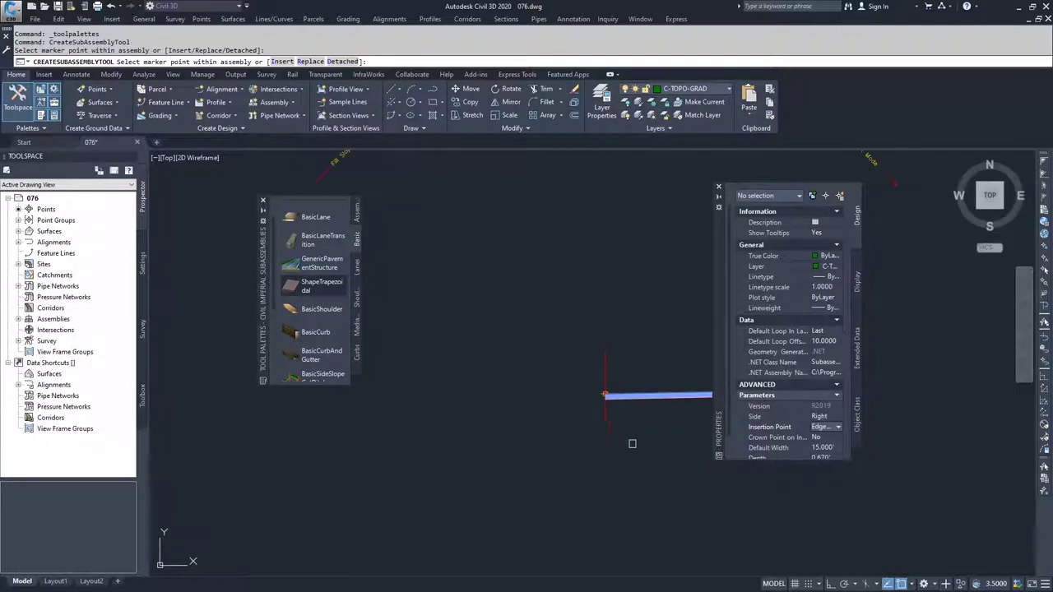
pyautogui.moveTo(607, 400); pyautogui.dragTo(552, 379, button='middle')
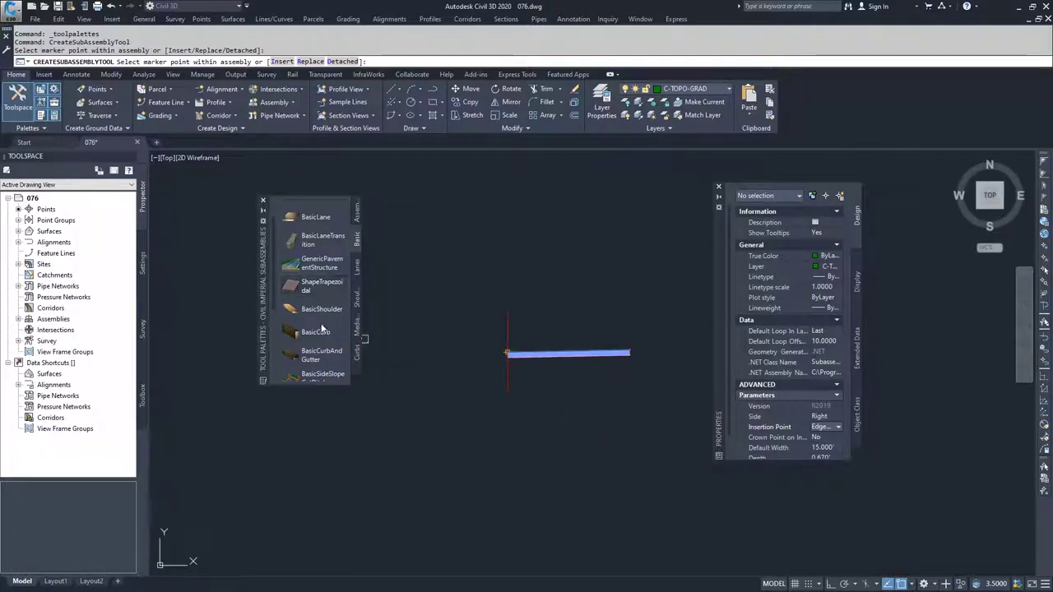
# Add a left-side BasicCurbAndGutter to the Cul-de-sac assembly, attached at its baseline marker.
pyautogui.scroll(-3, 300, 312)
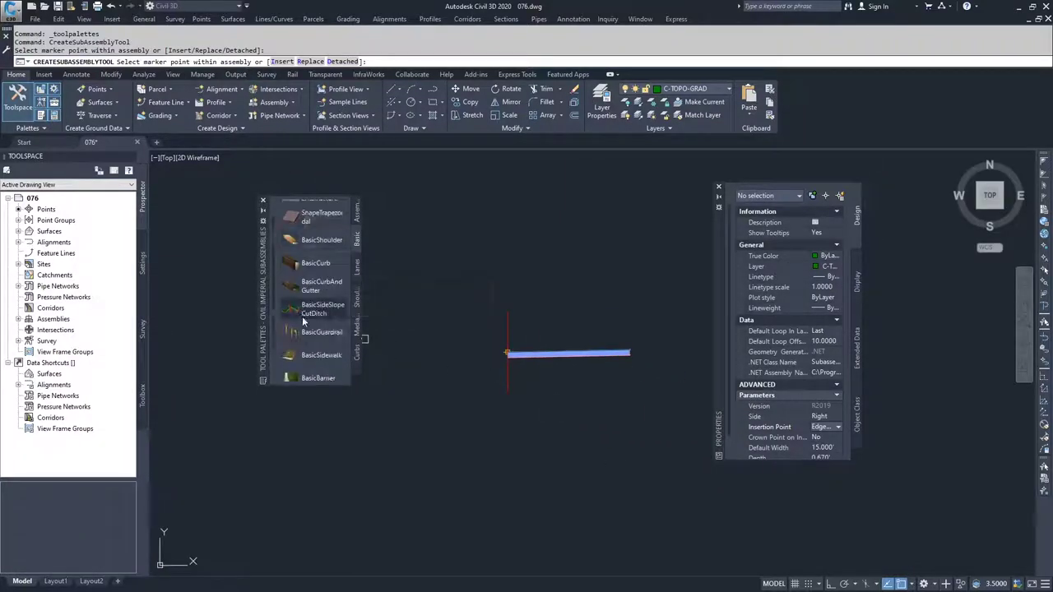
pyautogui.click(294, 288)
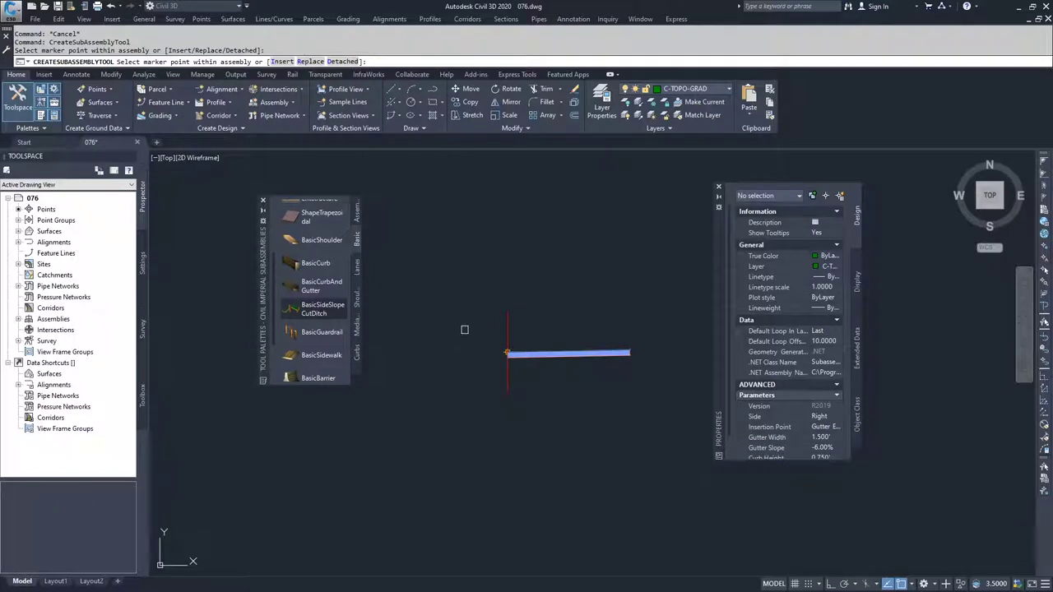
pyautogui.click(822, 418)
pyautogui.click(827, 421)
pyautogui.click(823, 437)
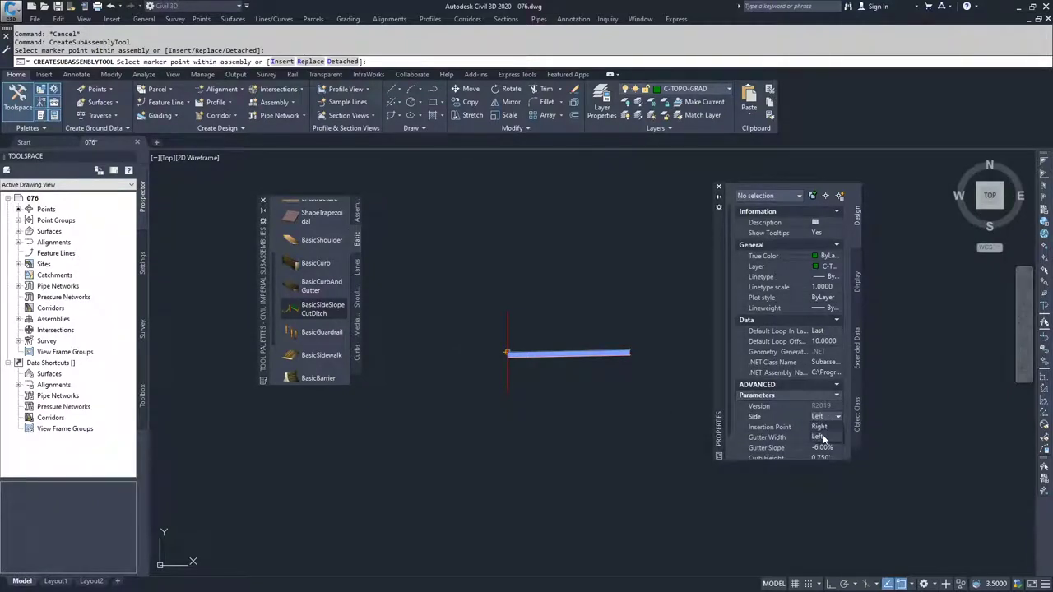
pyautogui.scroll(-1, 823, 439)
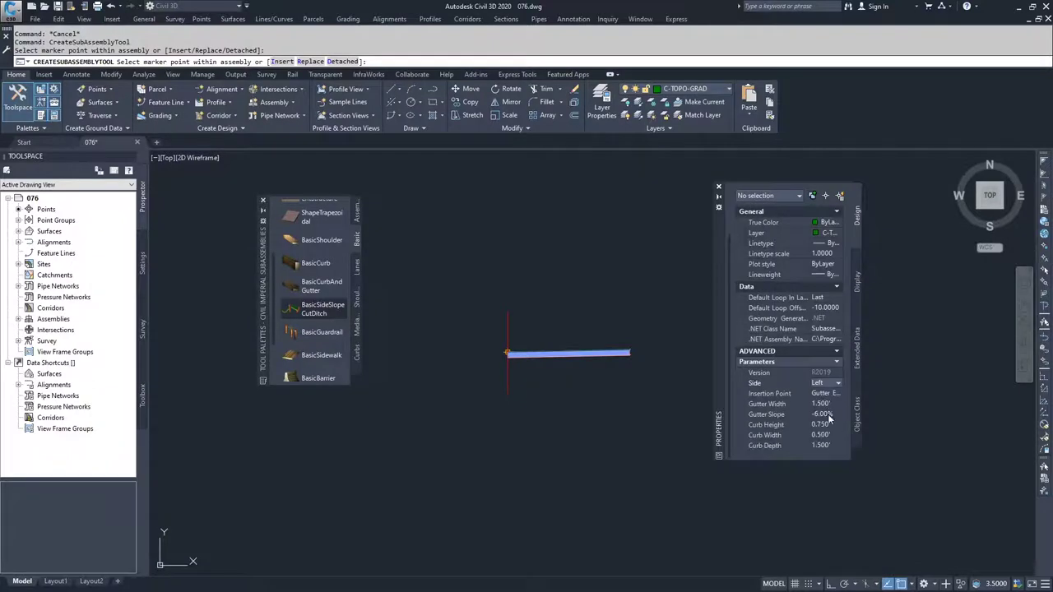
pyautogui.click(507, 353)
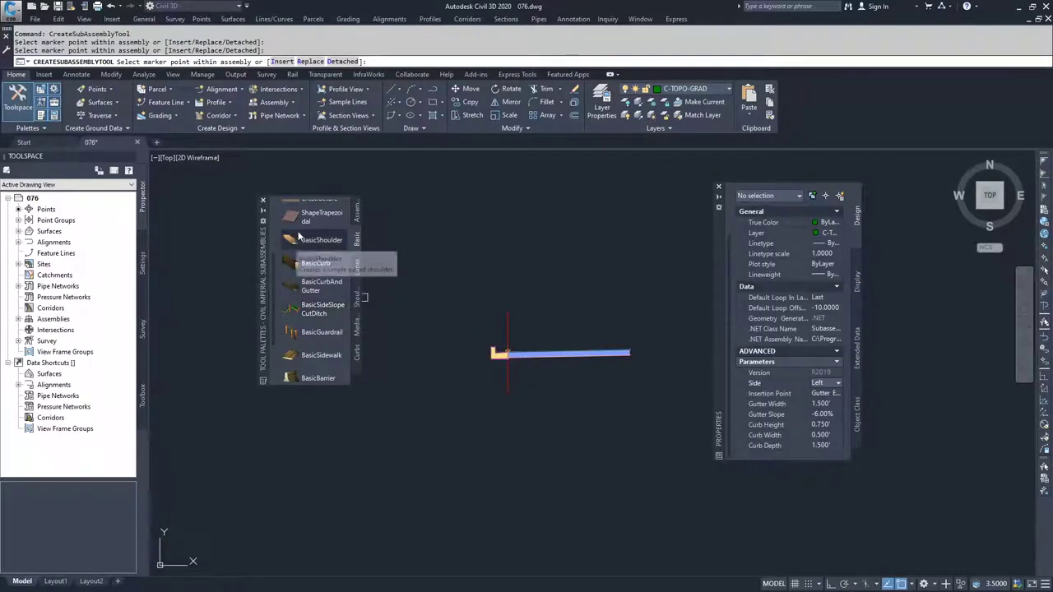
# Add a left-side BasicSidewalk with an 8' width, attached to the top back of the curb.
pyautogui.scroll(-3, 301, 247)
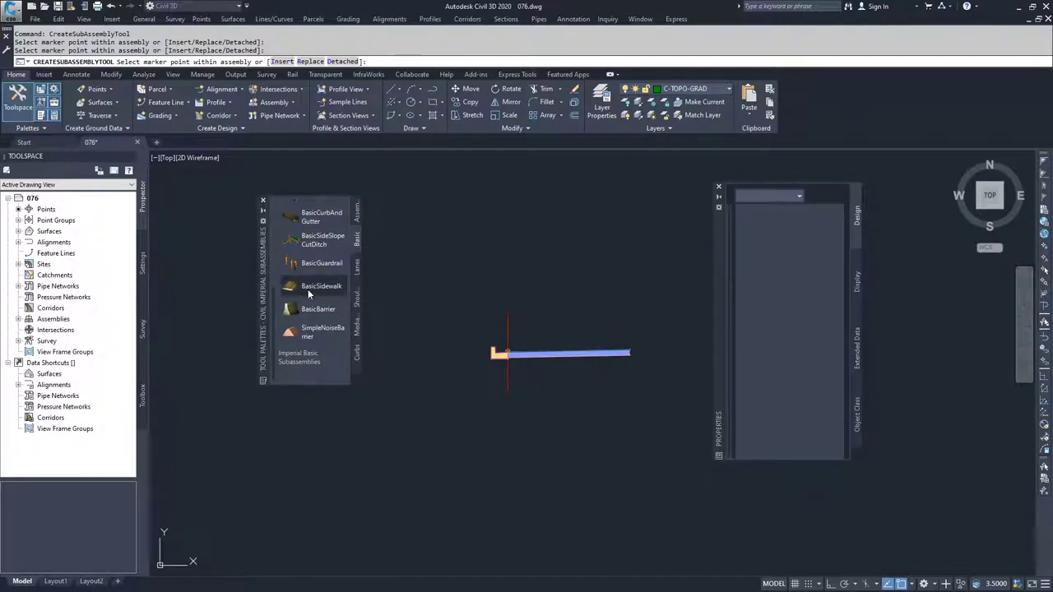
pyautogui.click(316, 286)
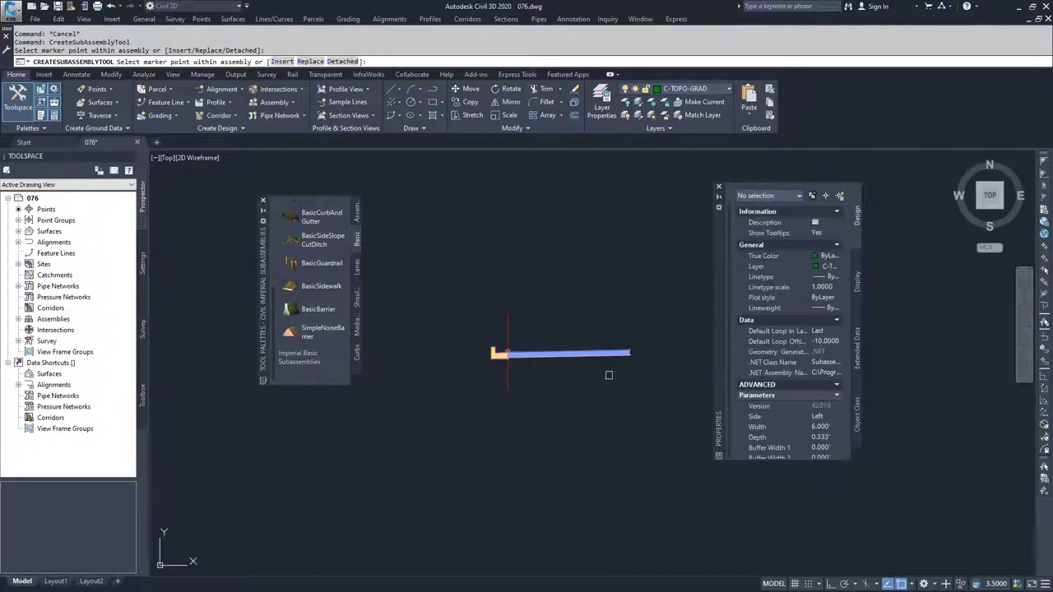
pyautogui.click(825, 427)
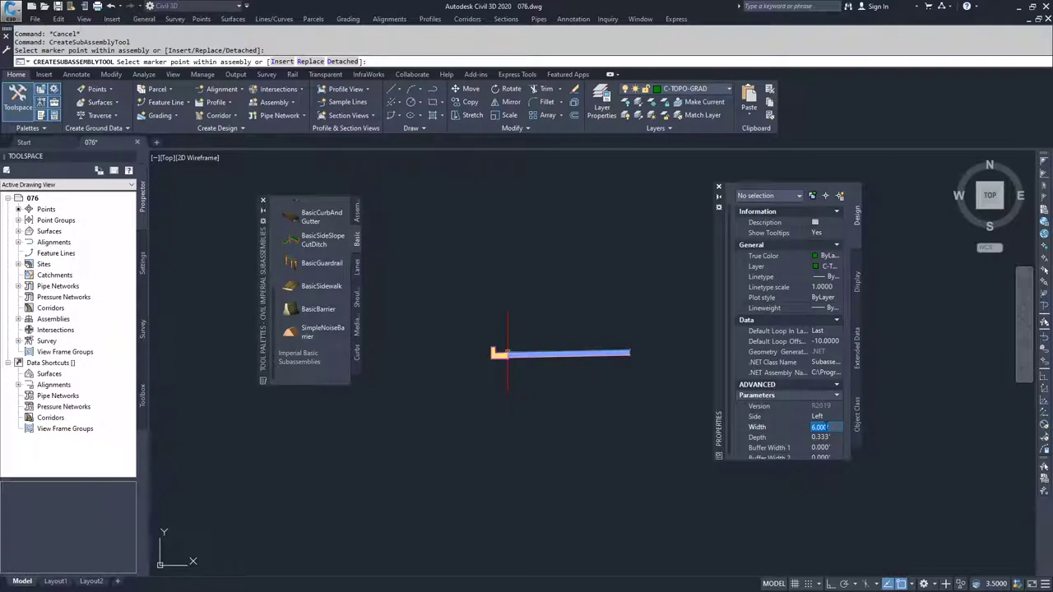
pyautogui.write('8')
pyautogui.press('Tab')
pyautogui.scroll(5, 508, 354)
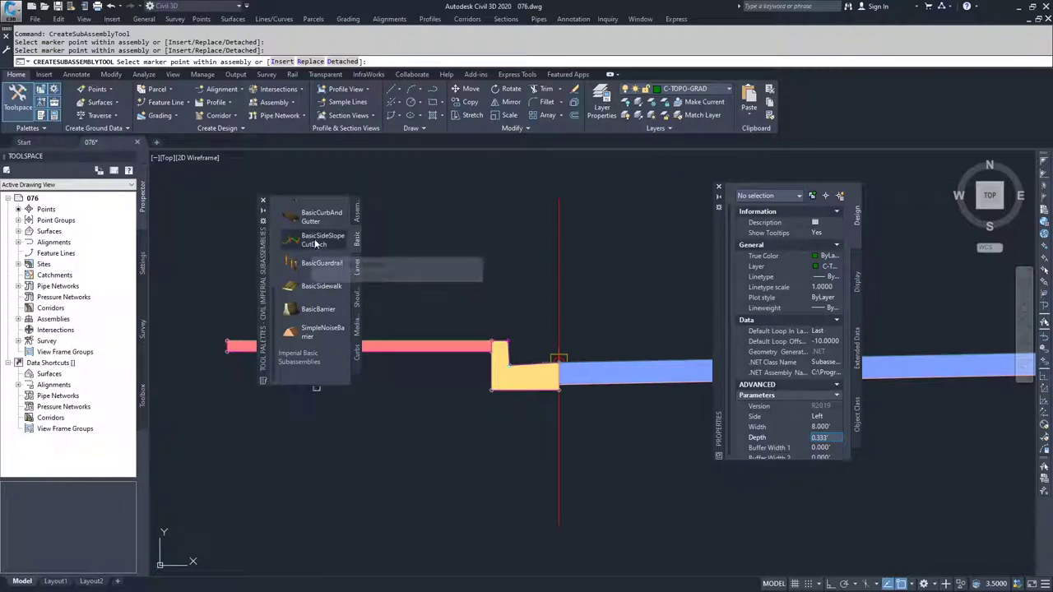
# Attach a left-side BasicSideSlopeCutDitch to the sidewalk's outer edge with foreslope, bottom and backslope widths set to 0.
pyautogui.scroll(-4, 821, 376)
pyautogui.click(827, 338)
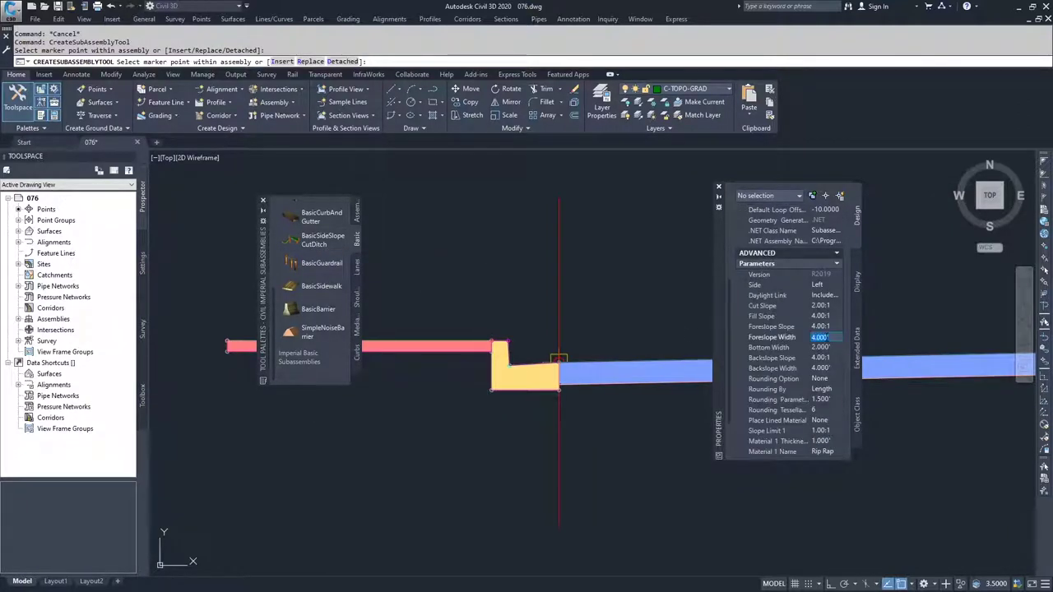
pyautogui.write('0')
pyautogui.click(824, 348)
pyautogui.write('0')
pyautogui.click(823, 369)
pyautogui.write('0')
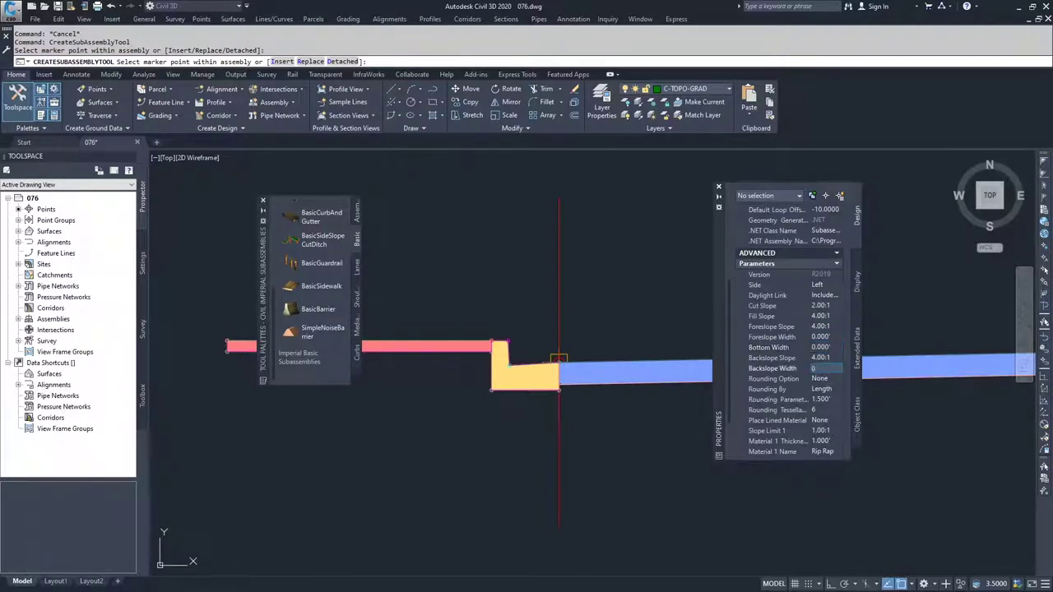
pyautogui.click(778, 383)
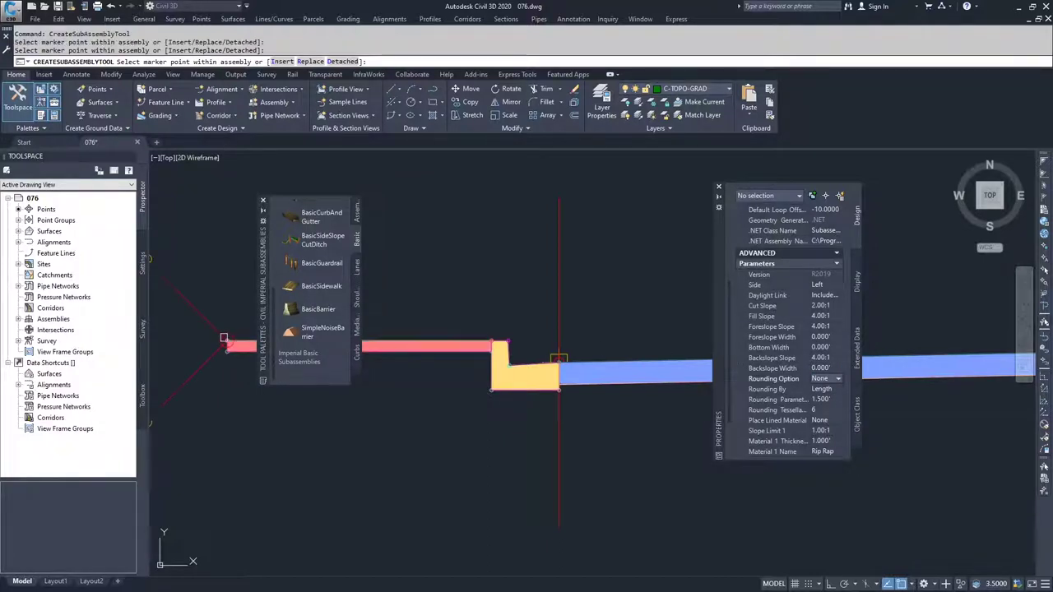
# Finish adding subassemblies to the Cul-de-sac assembly and close the subassembly tool palette.
pyautogui.scroll(-6, 444, 403)
pyautogui.press('Return')
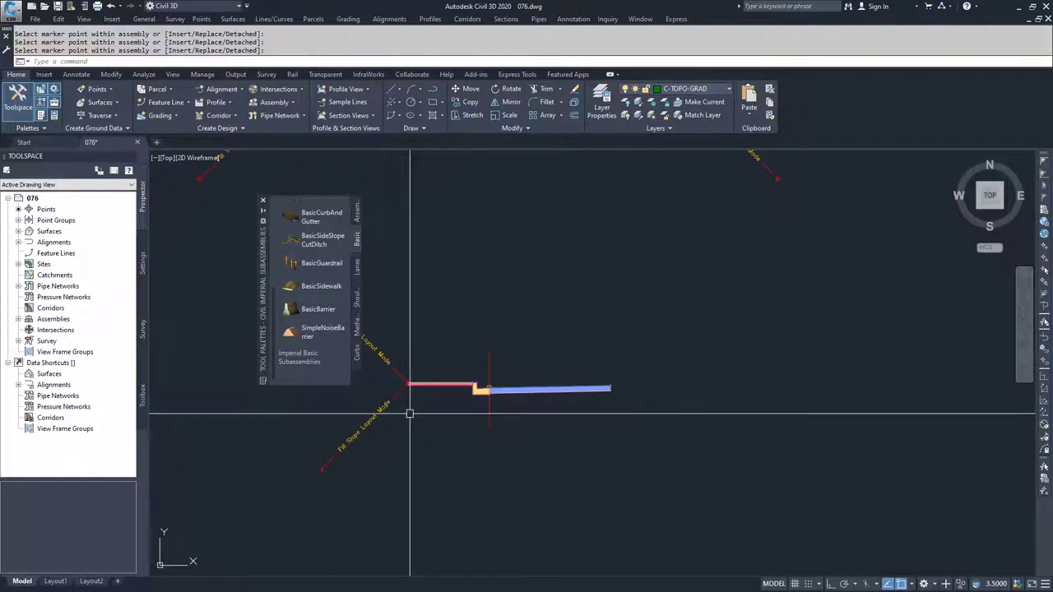
pyautogui.moveTo(469, 383); pyautogui.dragTo(607, 360, button='middle')
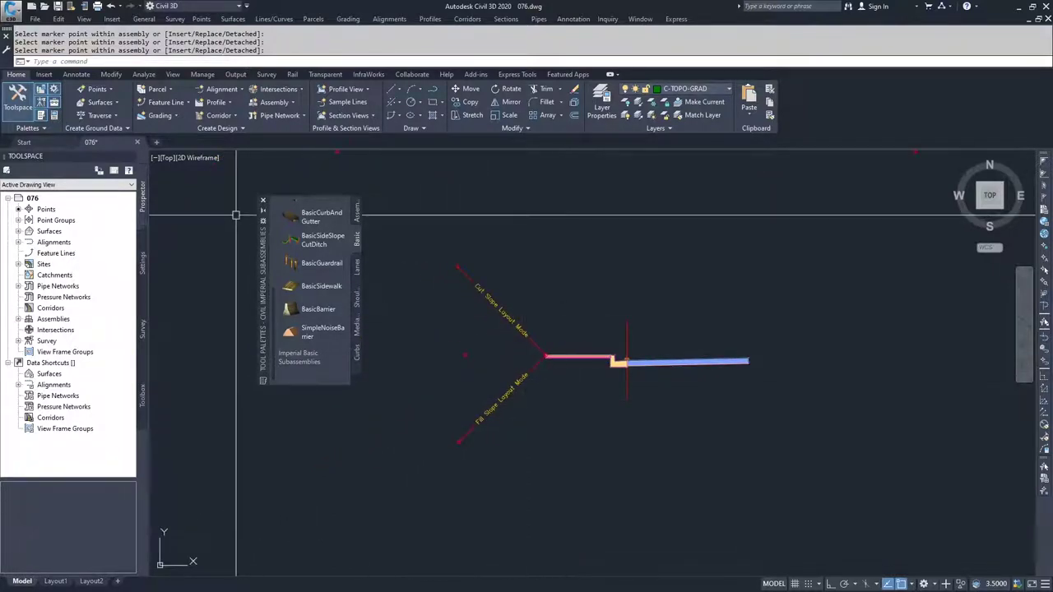
pyautogui.click(263, 201)
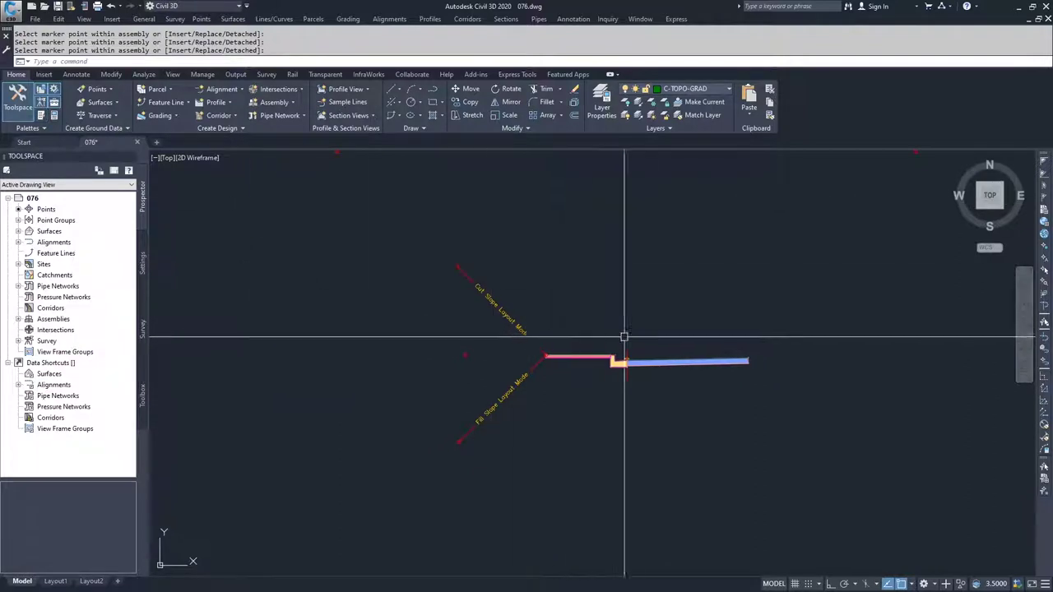